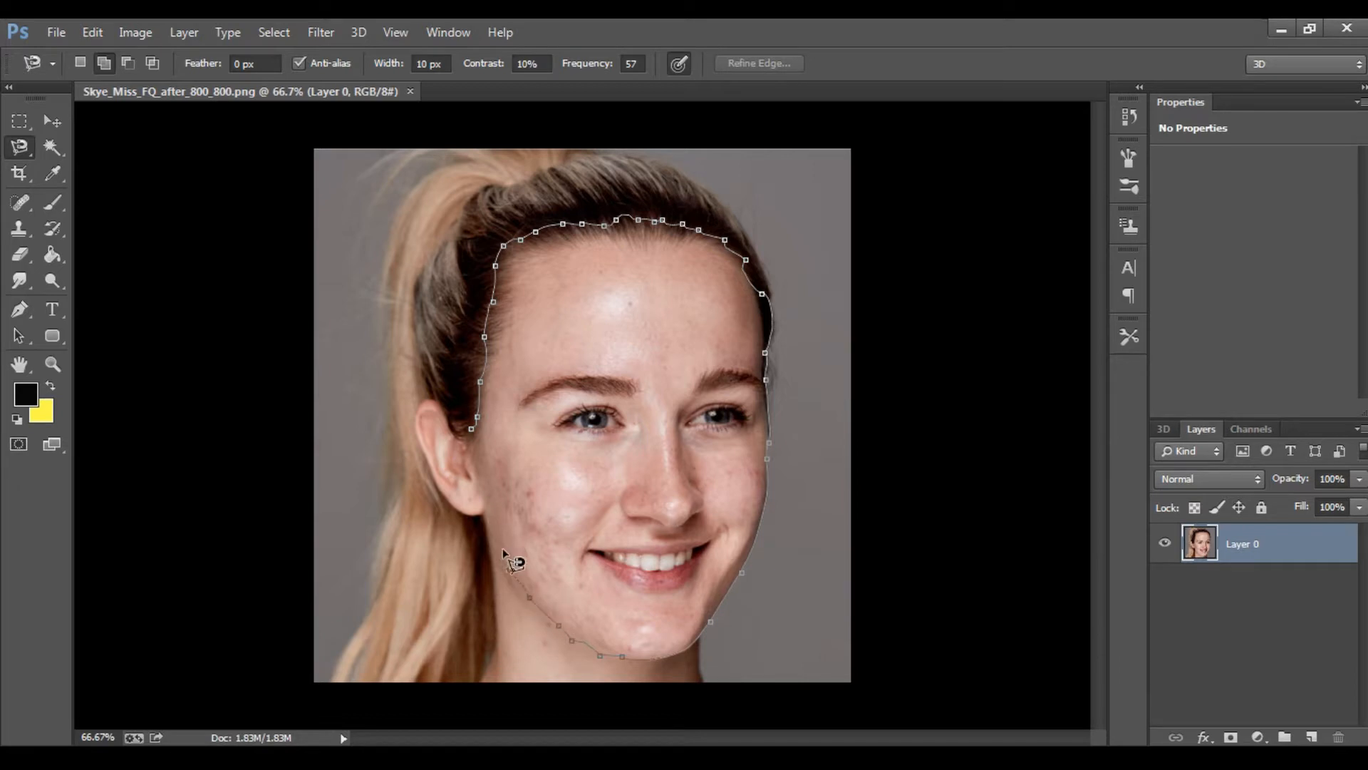
Step: Close the Magnetic Lasso outline around the woman's face at the ear to turn it into a selection
click(473, 431)
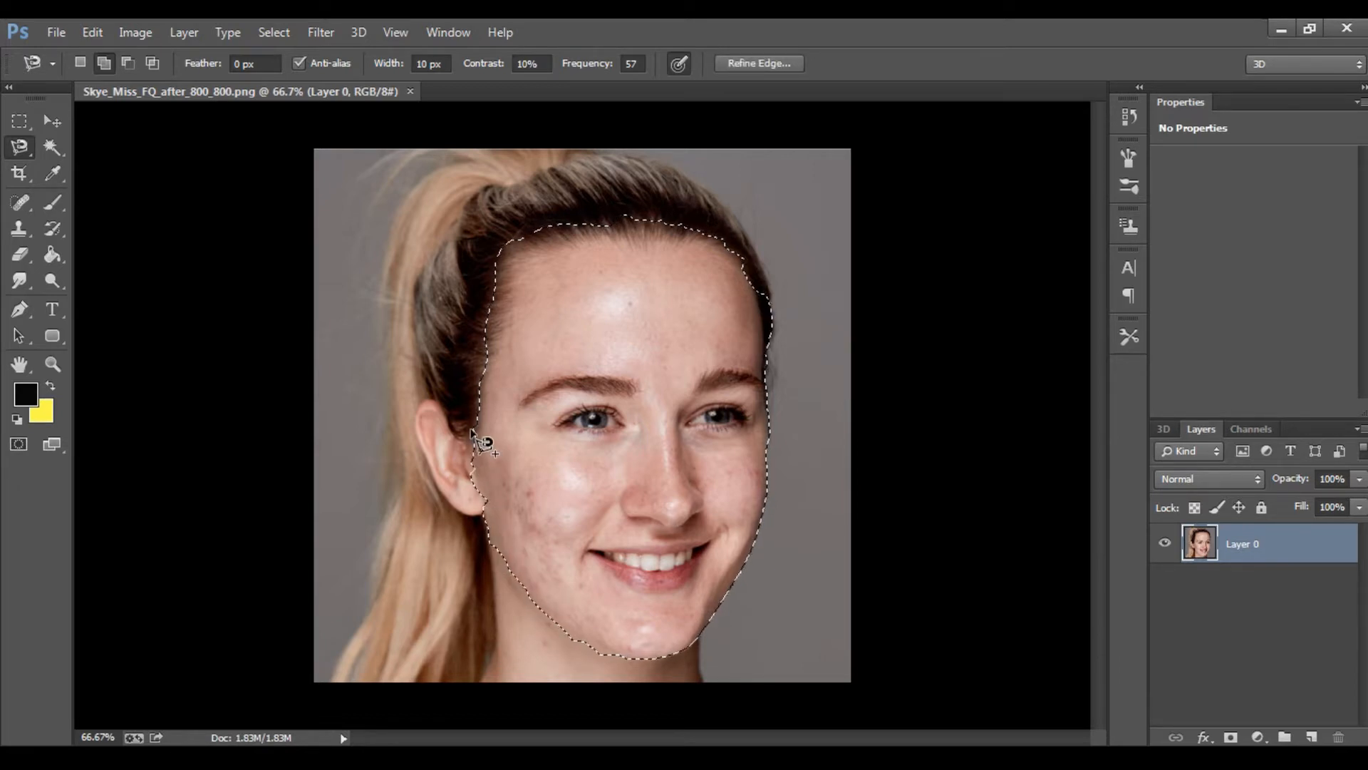
click(52, 120)
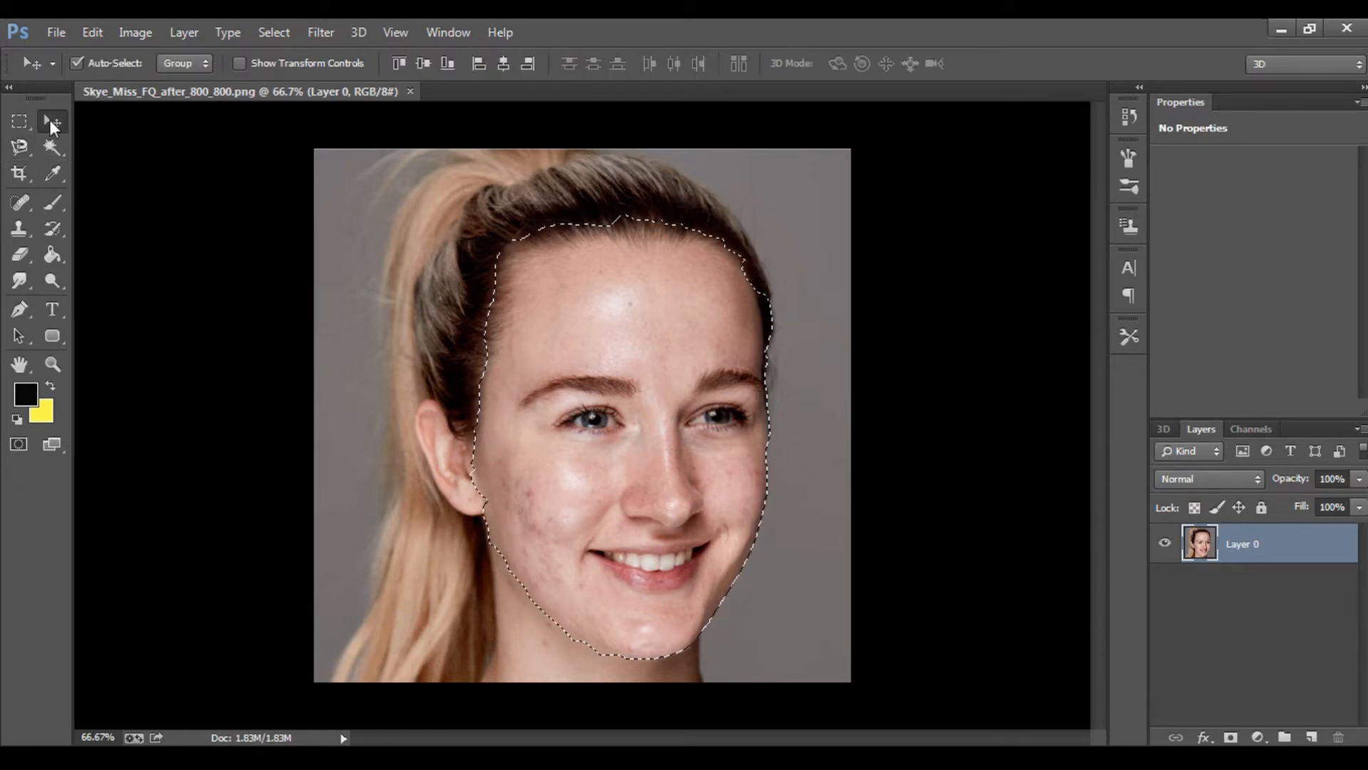
Step: Refine the face selection's edge with Smart Radius at 4.2 px, brushing along the hairline and the far side of the face
click(274, 32)
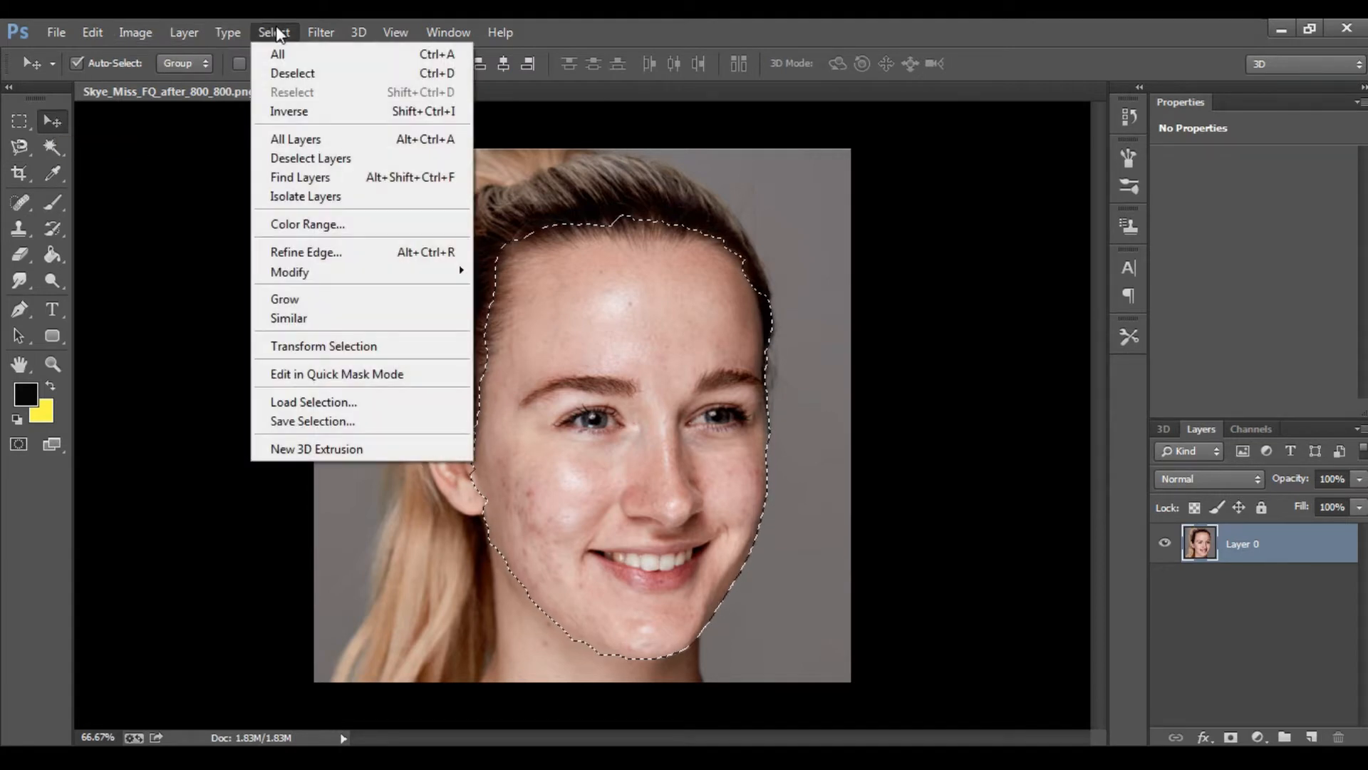
click(297, 250)
click(992, 285)
drag(991, 311, 1003, 310)
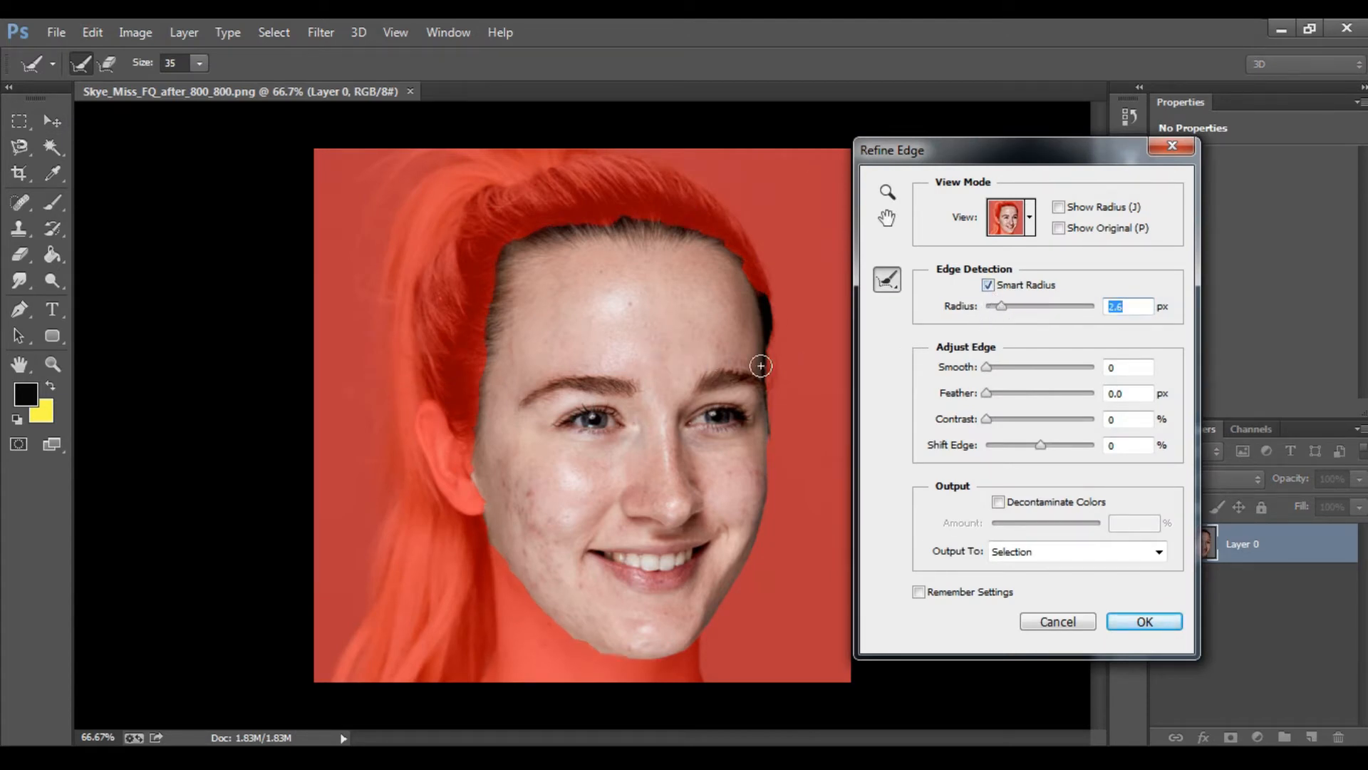
drag(1000, 310, 1010, 310)
mouse_move(464, 452)
mouse_down()
mouse_move(508, 264)
mouse_move(545, 238)
mouse_move(618, 229)
mouse_up()
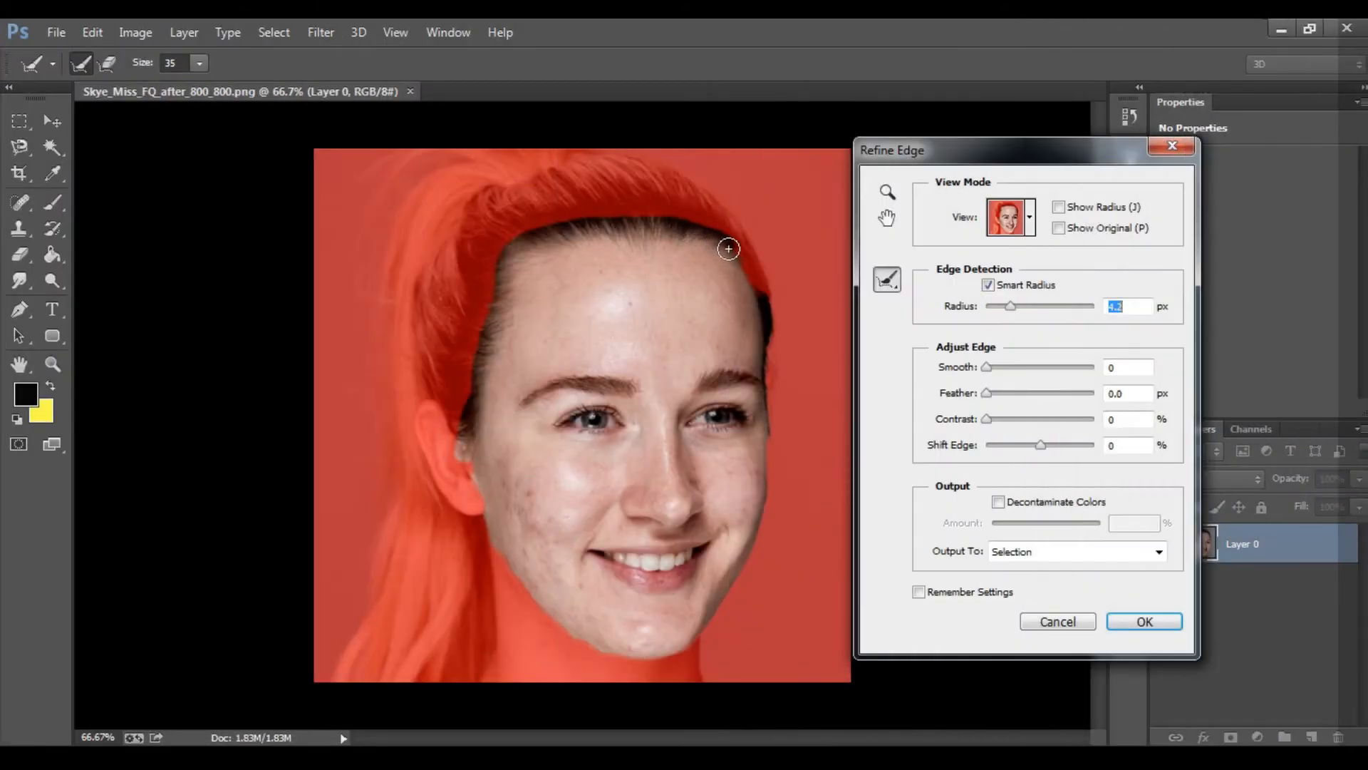
mouse_move(759, 296)
mouse_down()
mouse_move(773, 320)
mouse_move(767, 520)
mouse_move(780, 529)
mouse_up()
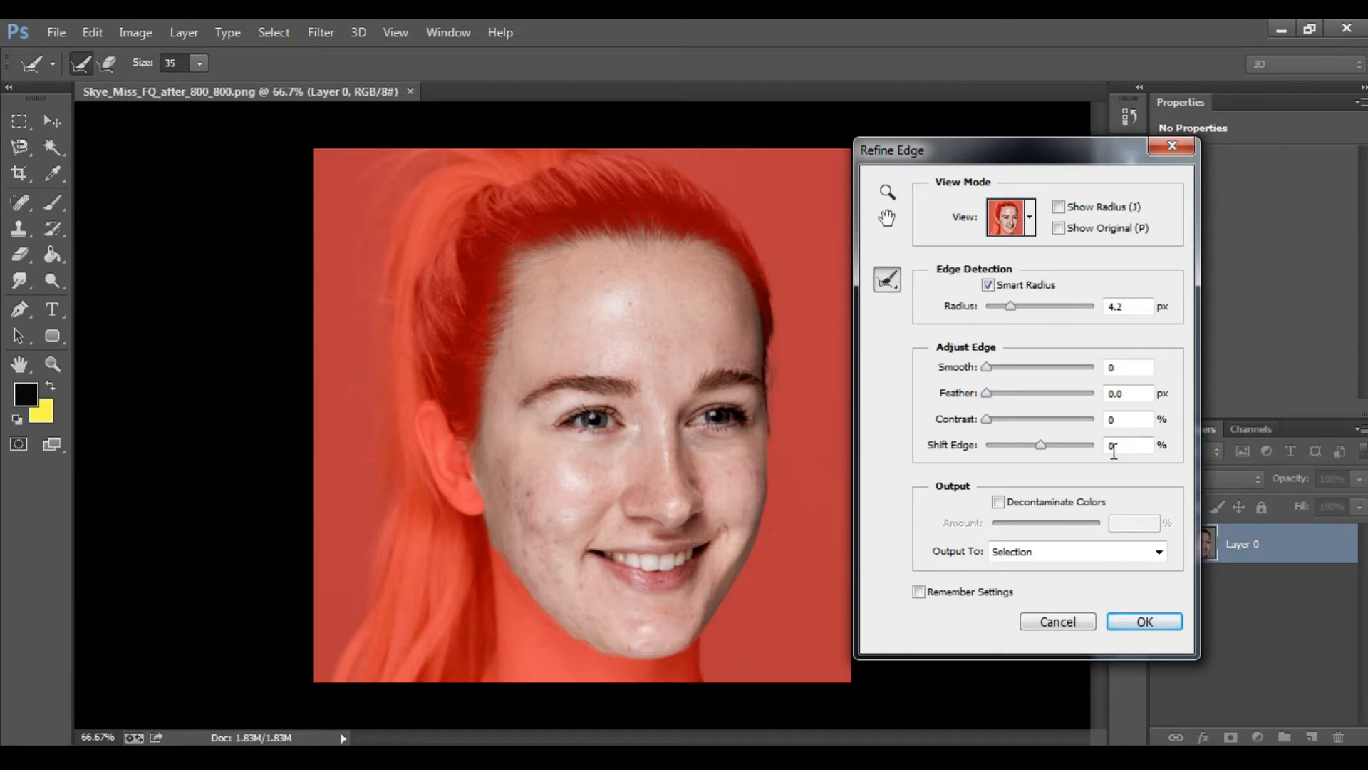
Step: Output the refined face selection to a New Layer with Layer Mask and make the original Layer 0 visible again
click(1006, 556)
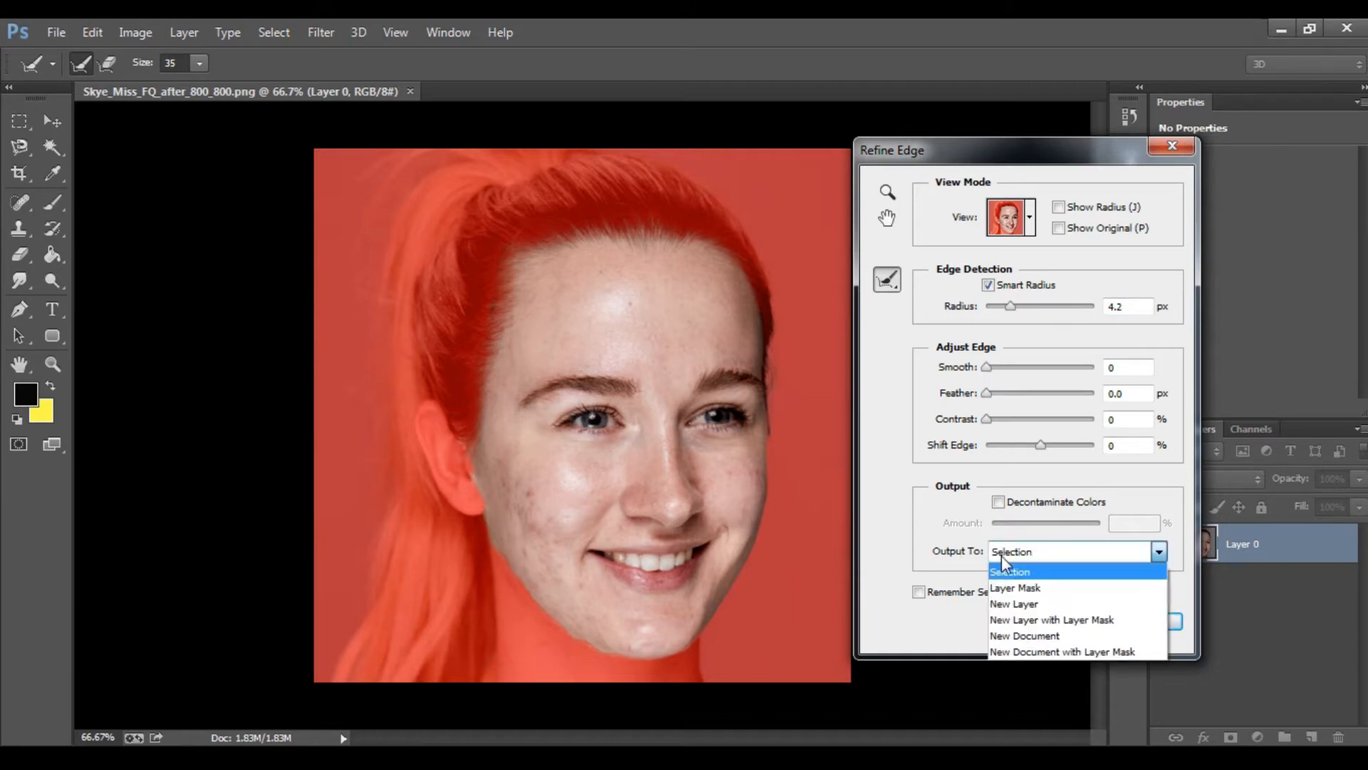
click(1010, 620)
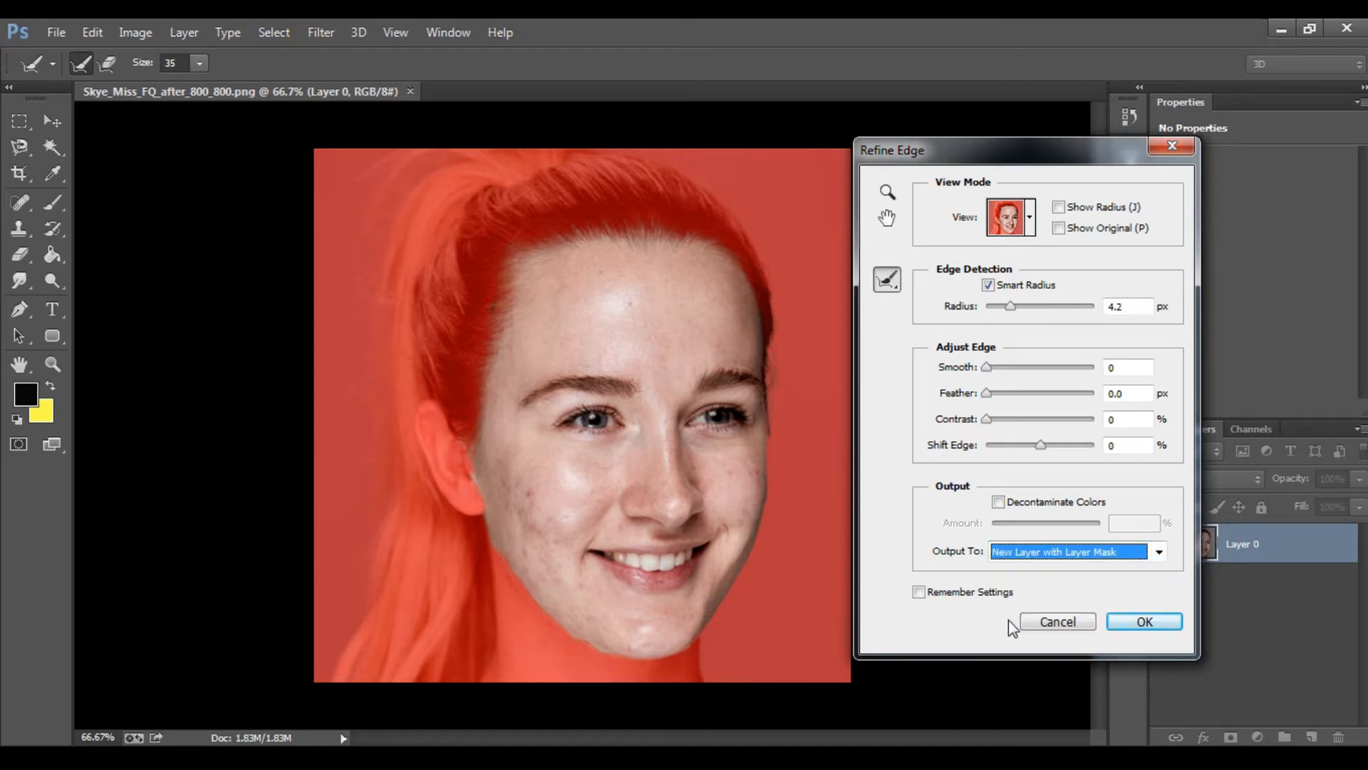
click(1144, 622)
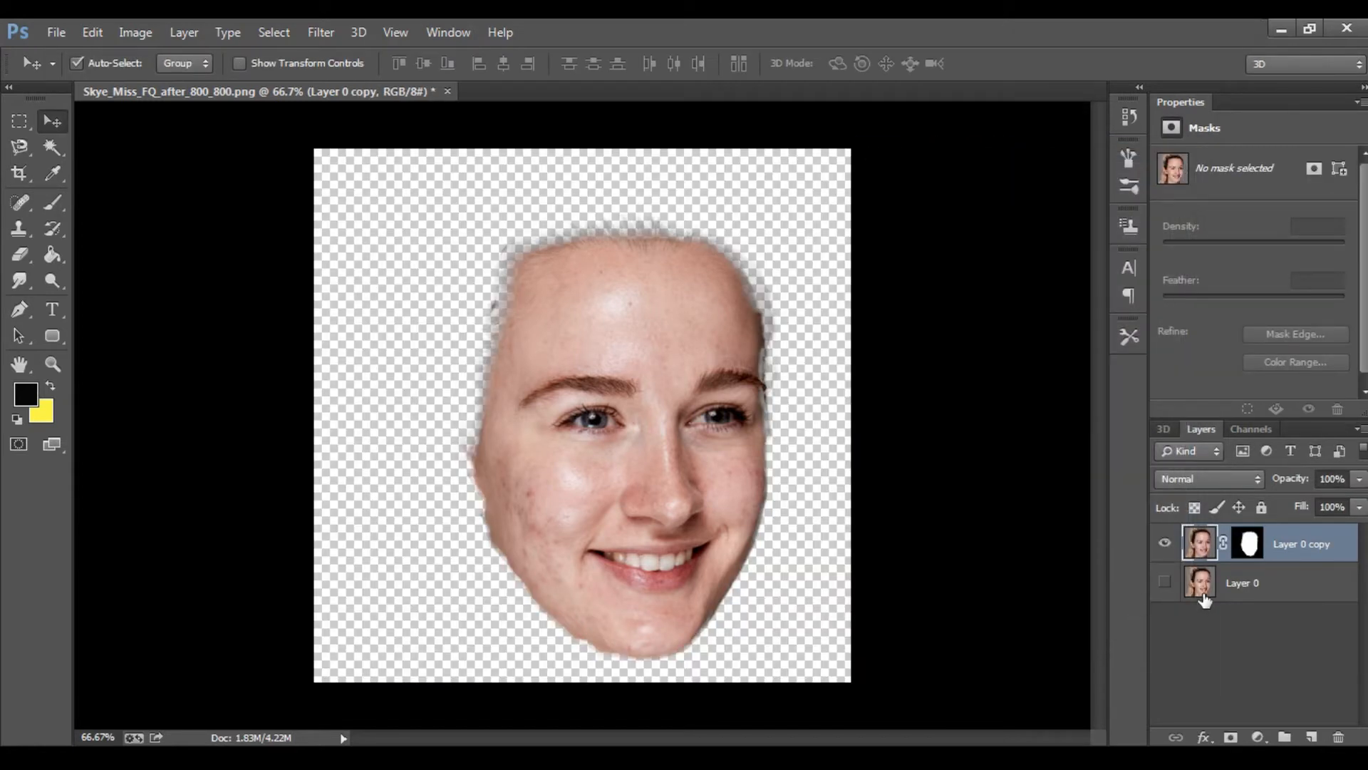
click(1164, 581)
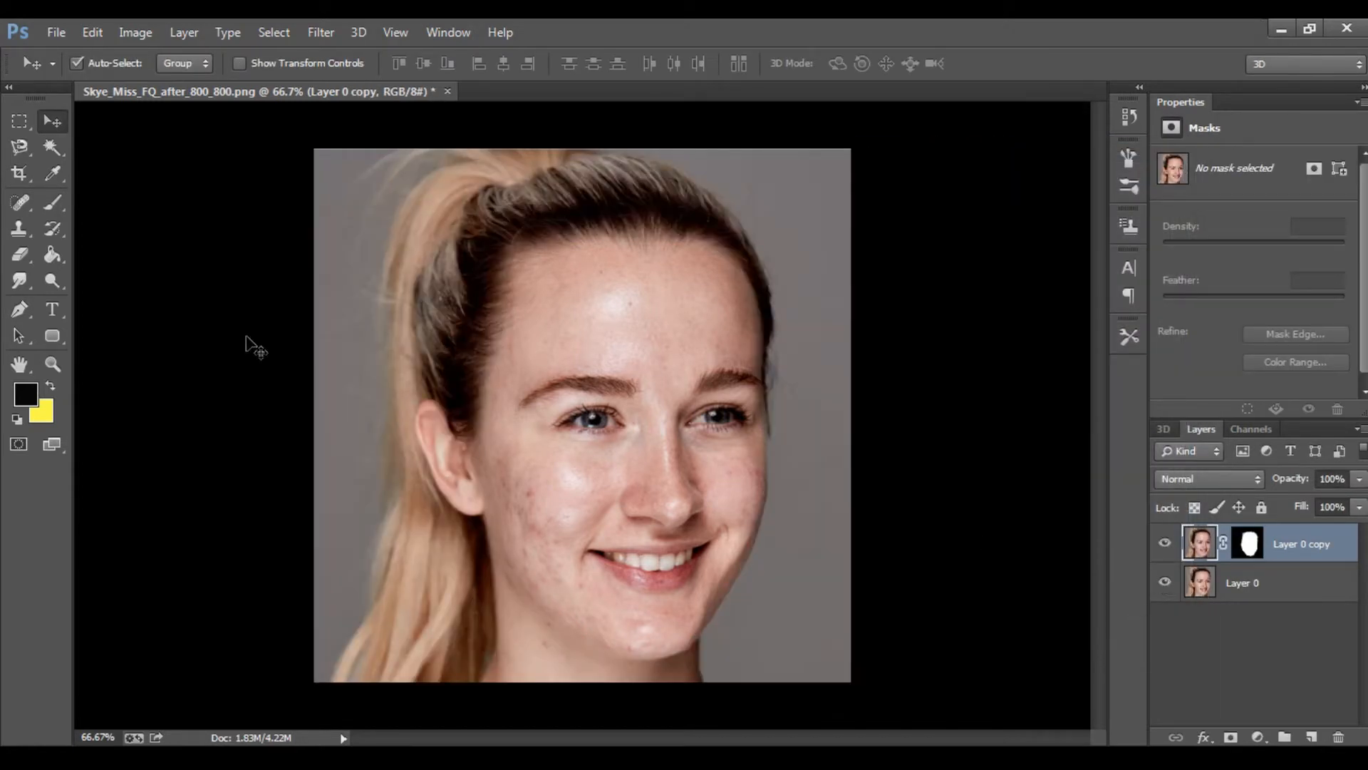
Step: Apply a Surface Blur to the masked face layer with a radius of 16 pixels and a threshold of 12 levels
click(320, 32)
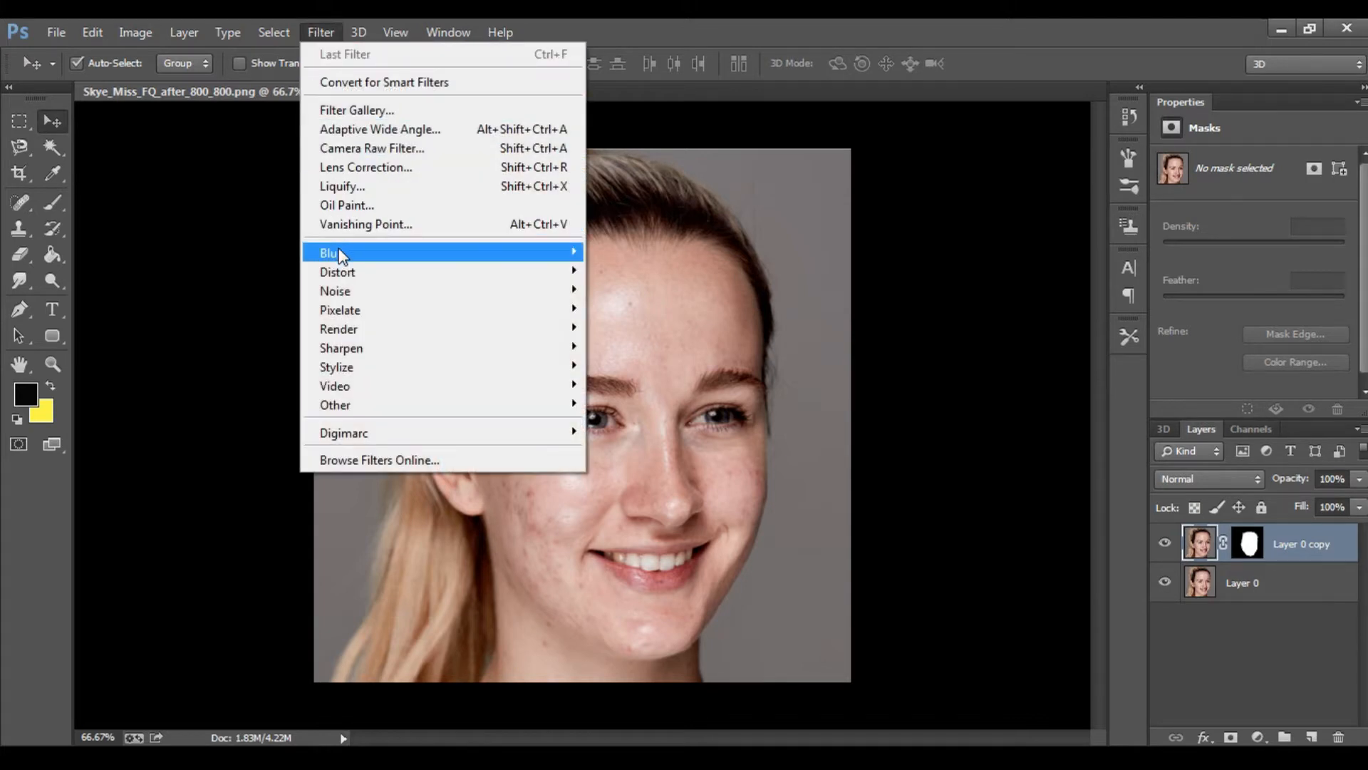
mouse_move(341, 251)
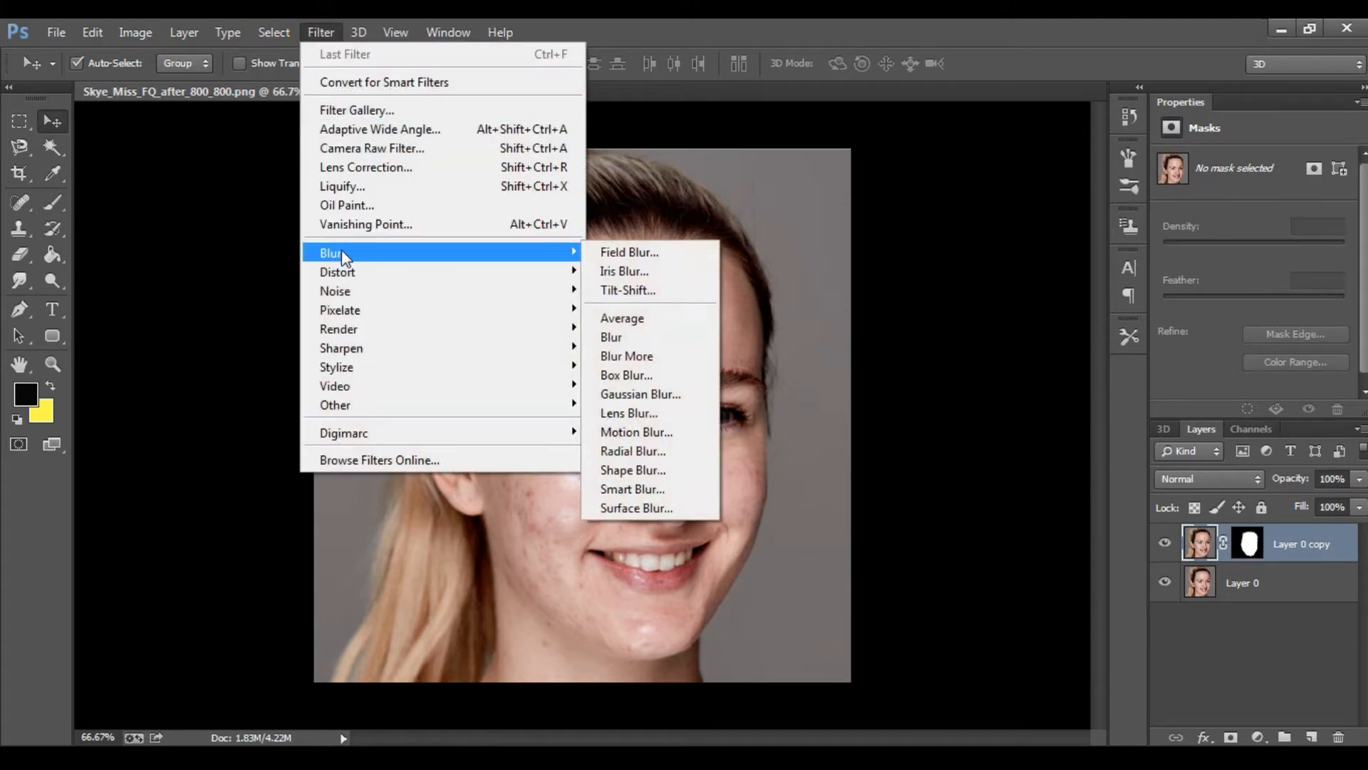
click(628, 508)
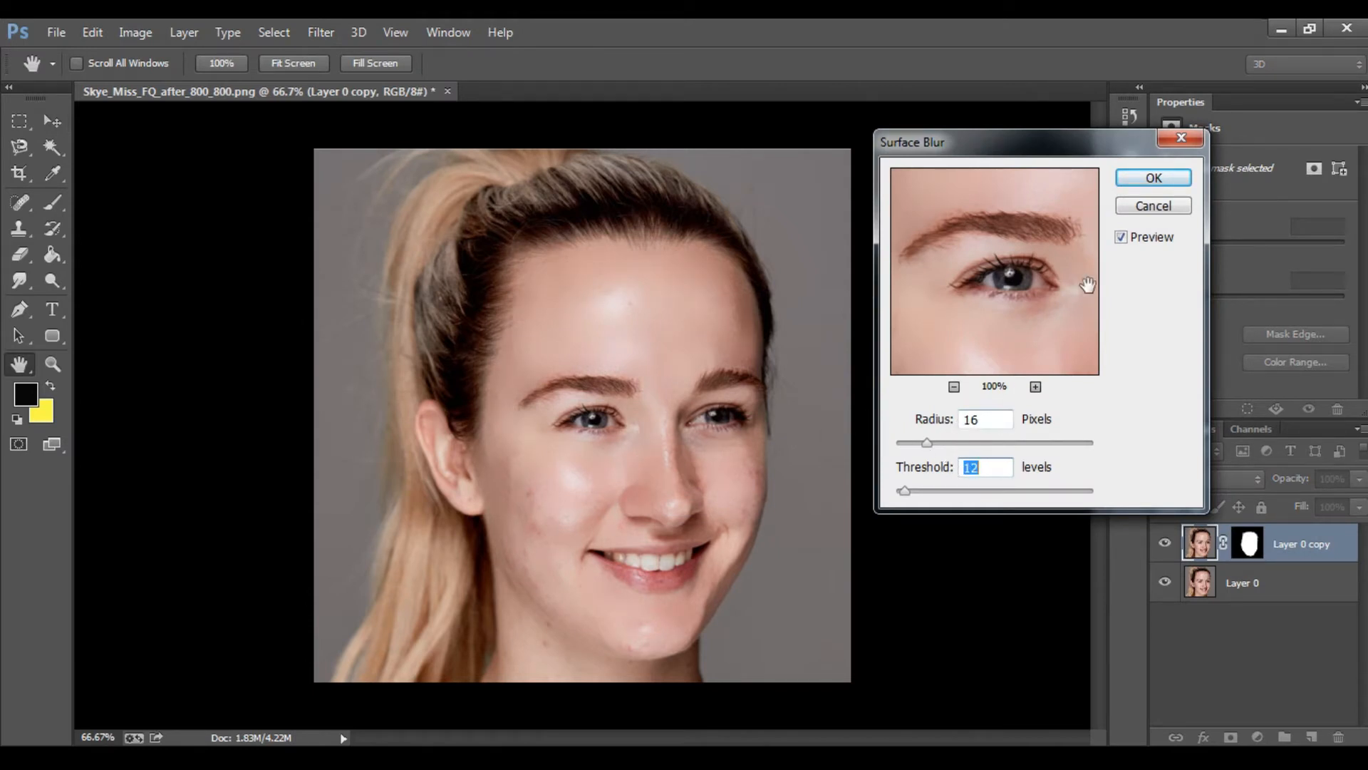
click(1133, 181)
key(v)
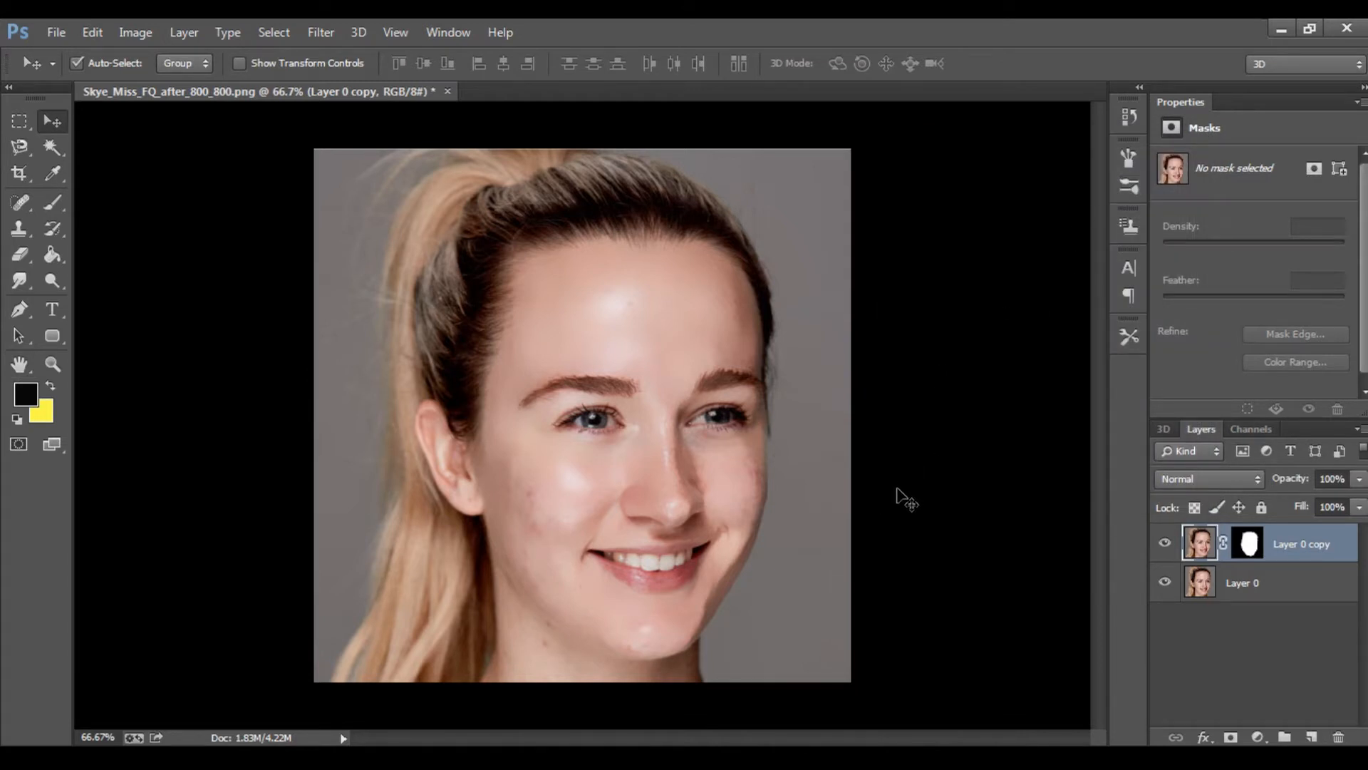
click(1251, 545)
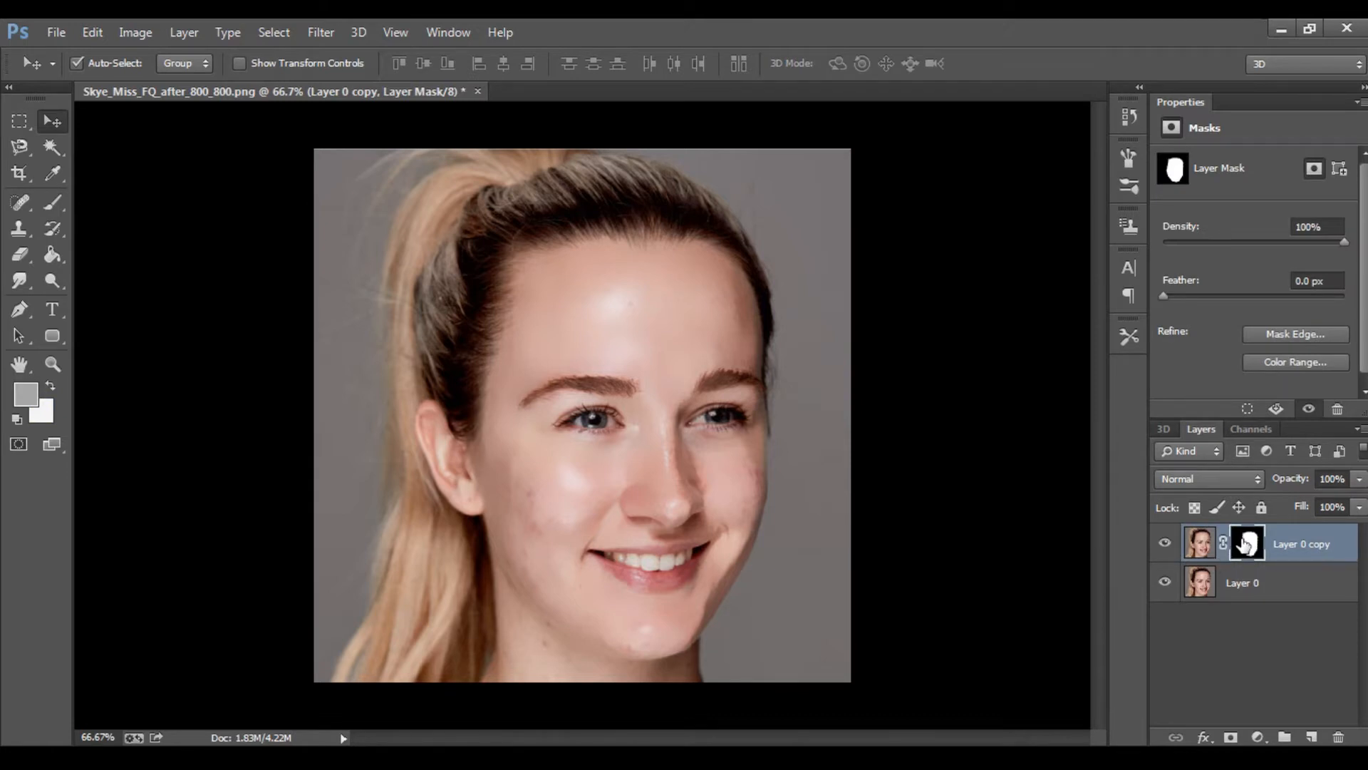
drag(54, 205, 104, 206)
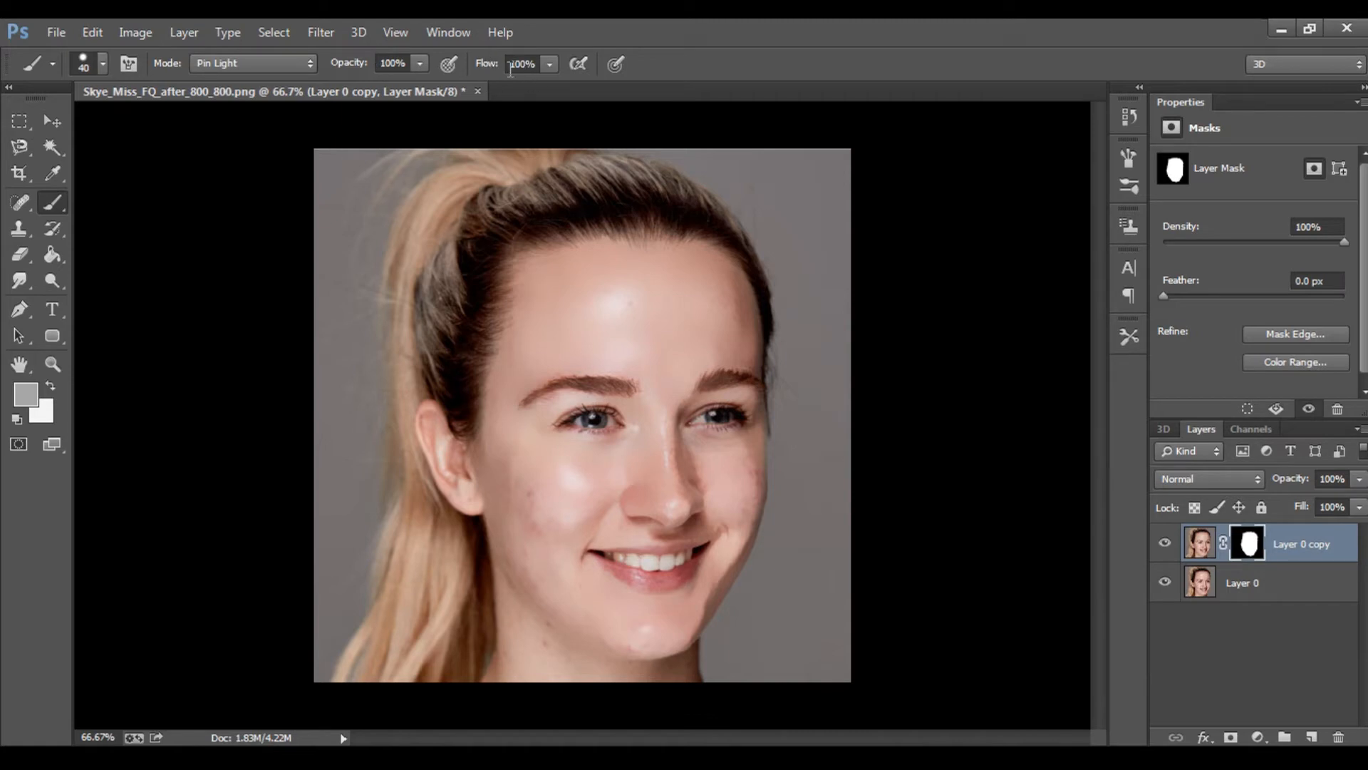
key(bracketleft)
key(bracketright)
key(bracketright)
key(bracketright)
Step: Soften the blemishes on the cheek near the ear in Layer 0 copy's image, using the Blur tool at size 100 and 100% strength
click(1202, 549)
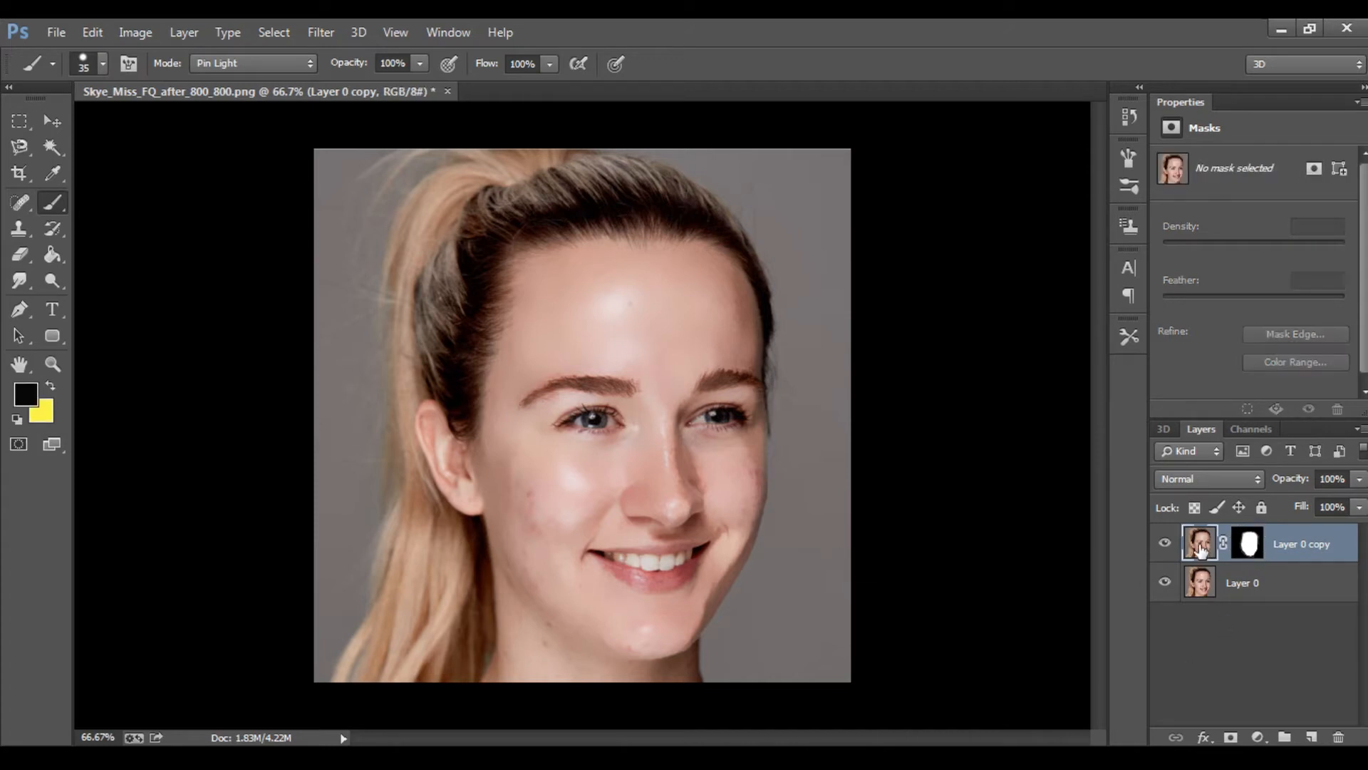
click(52, 122)
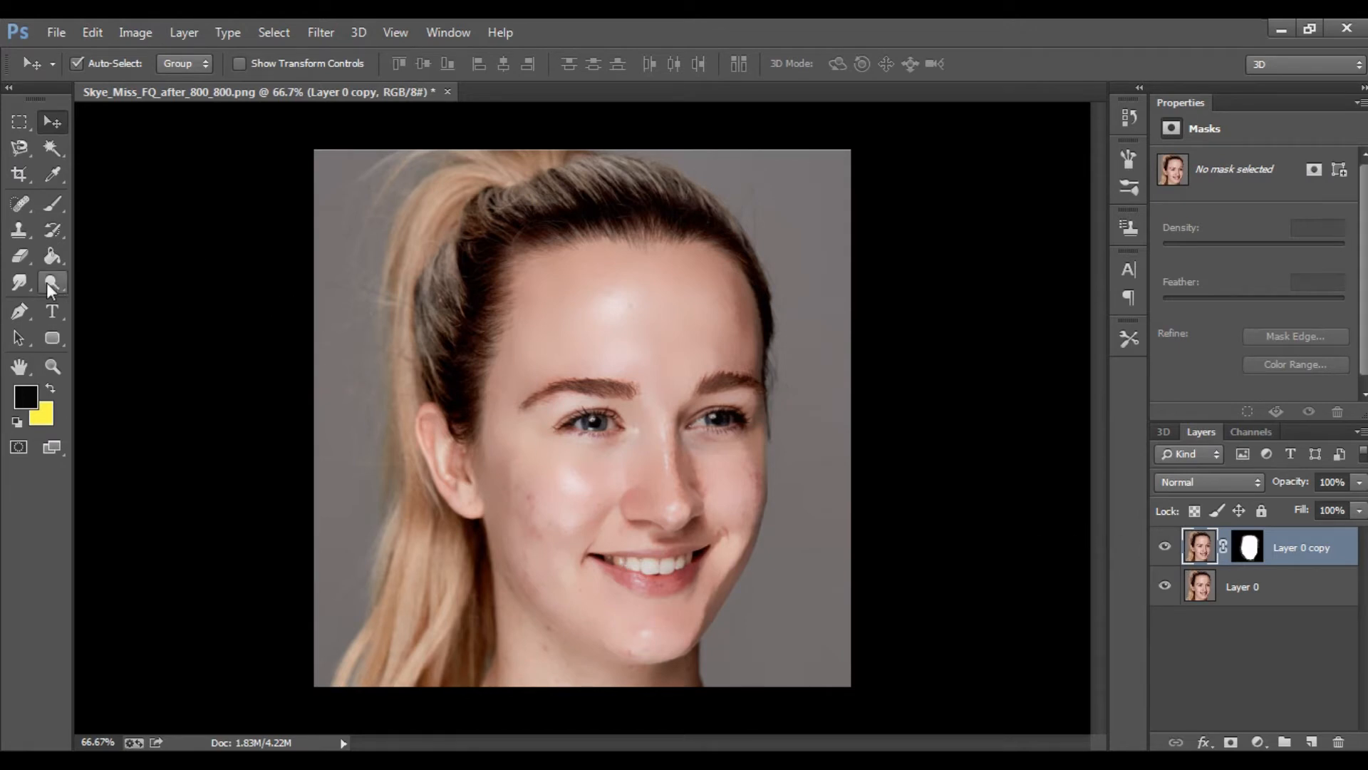
click(28, 285)
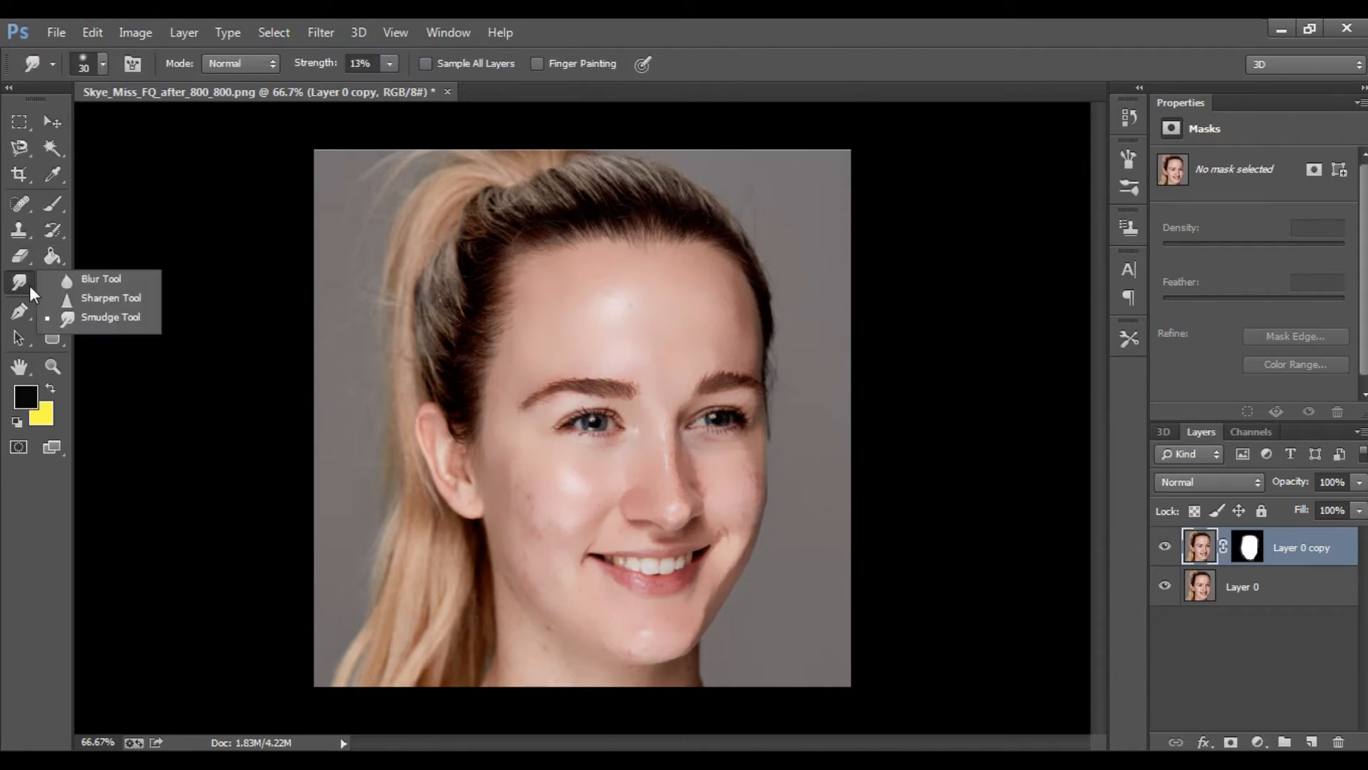
click(78, 276)
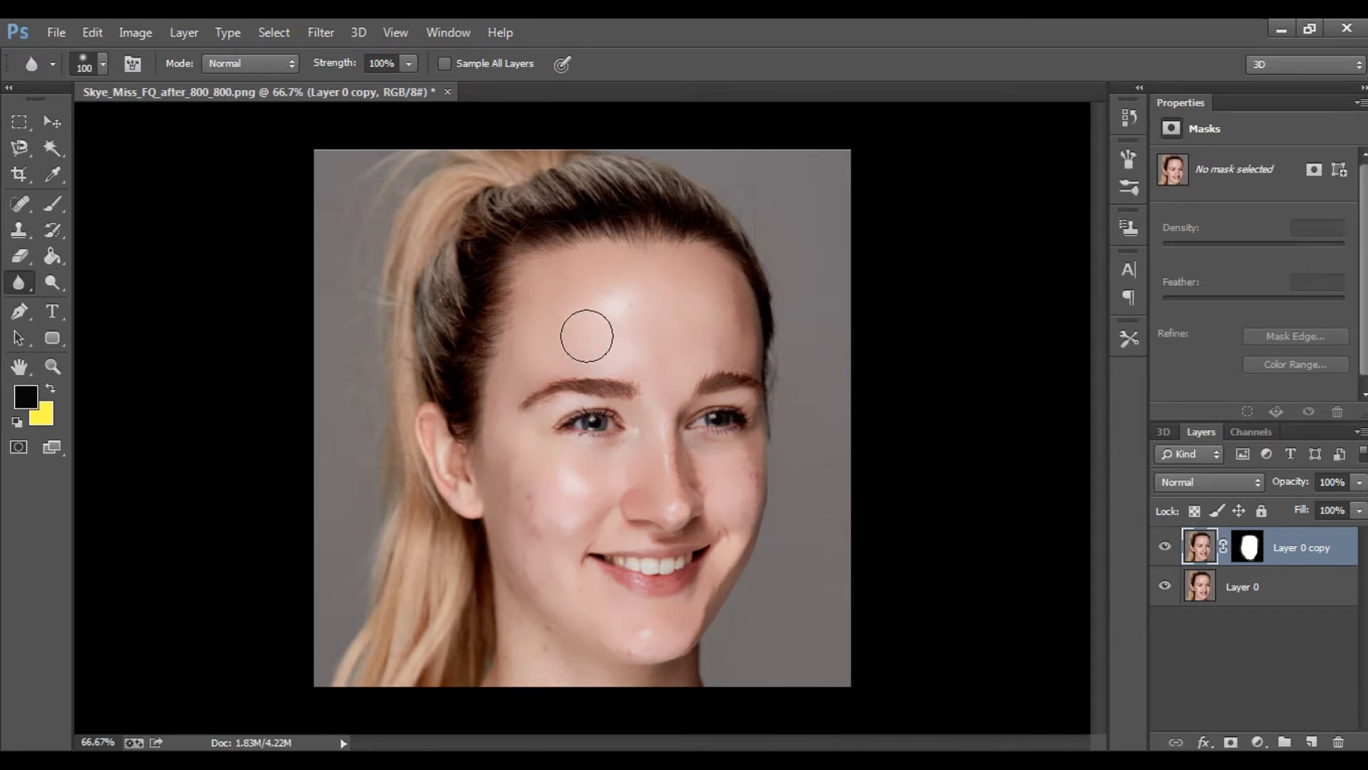
mouse_move(536, 511)
mouse_down()
mouse_move(542, 565)
mouse_move(547, 525)
mouse_up()
scroll(536, 510, up, 5)
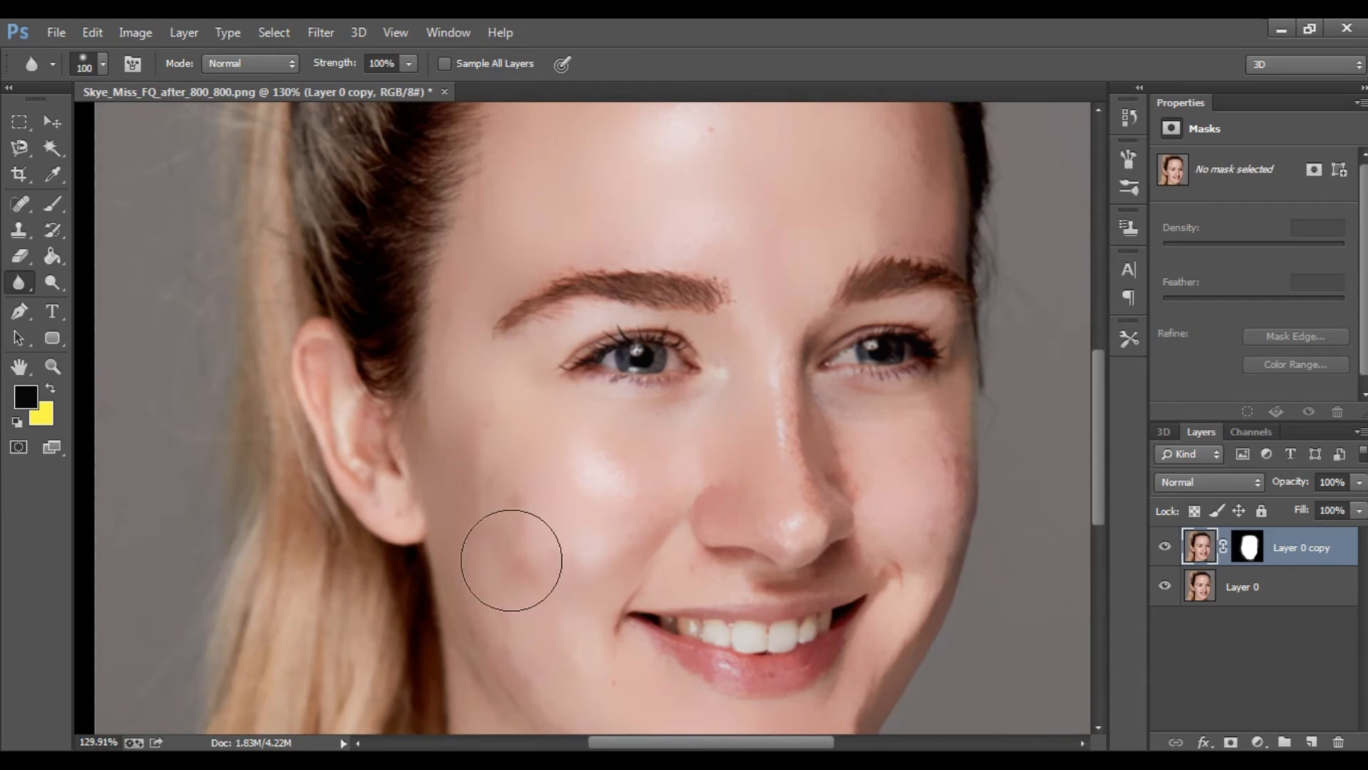
scroll(520, 527, down, 1)
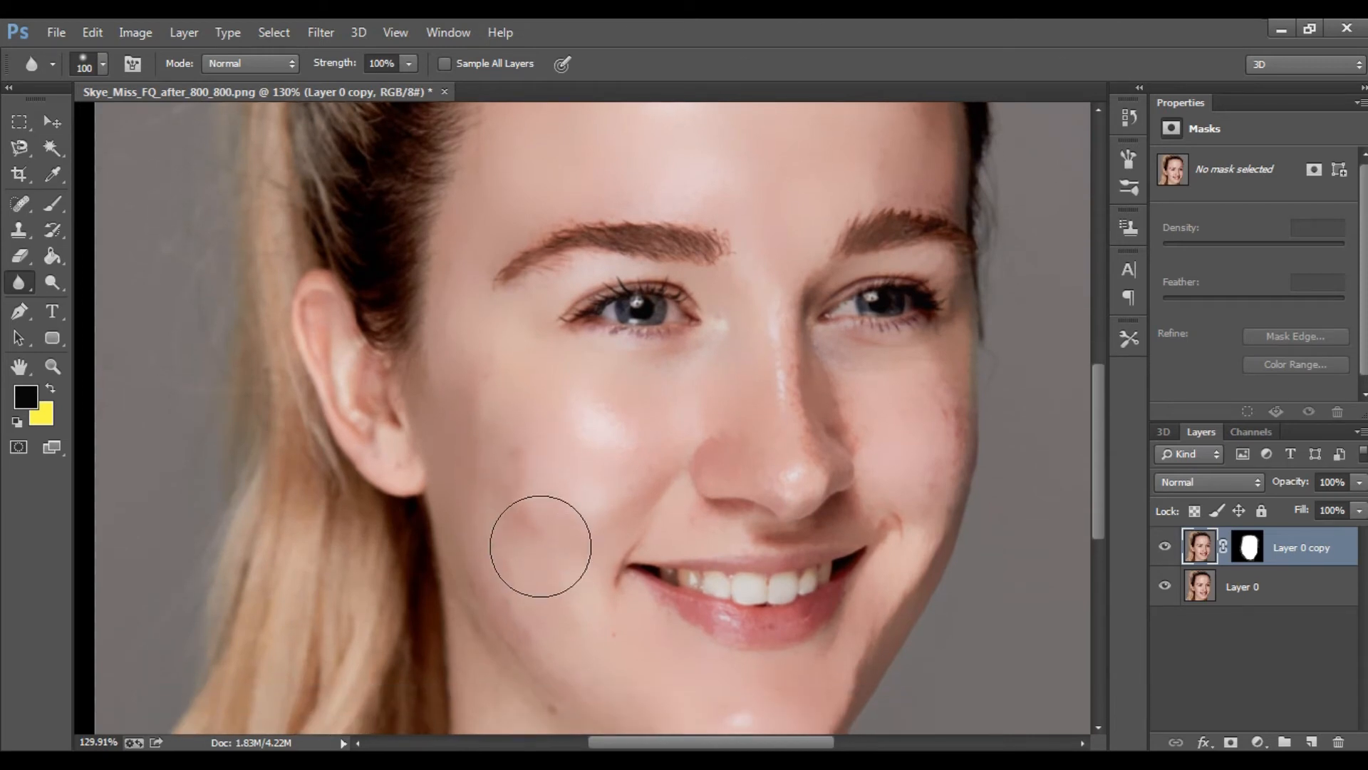
scroll(540, 545, down, 1)
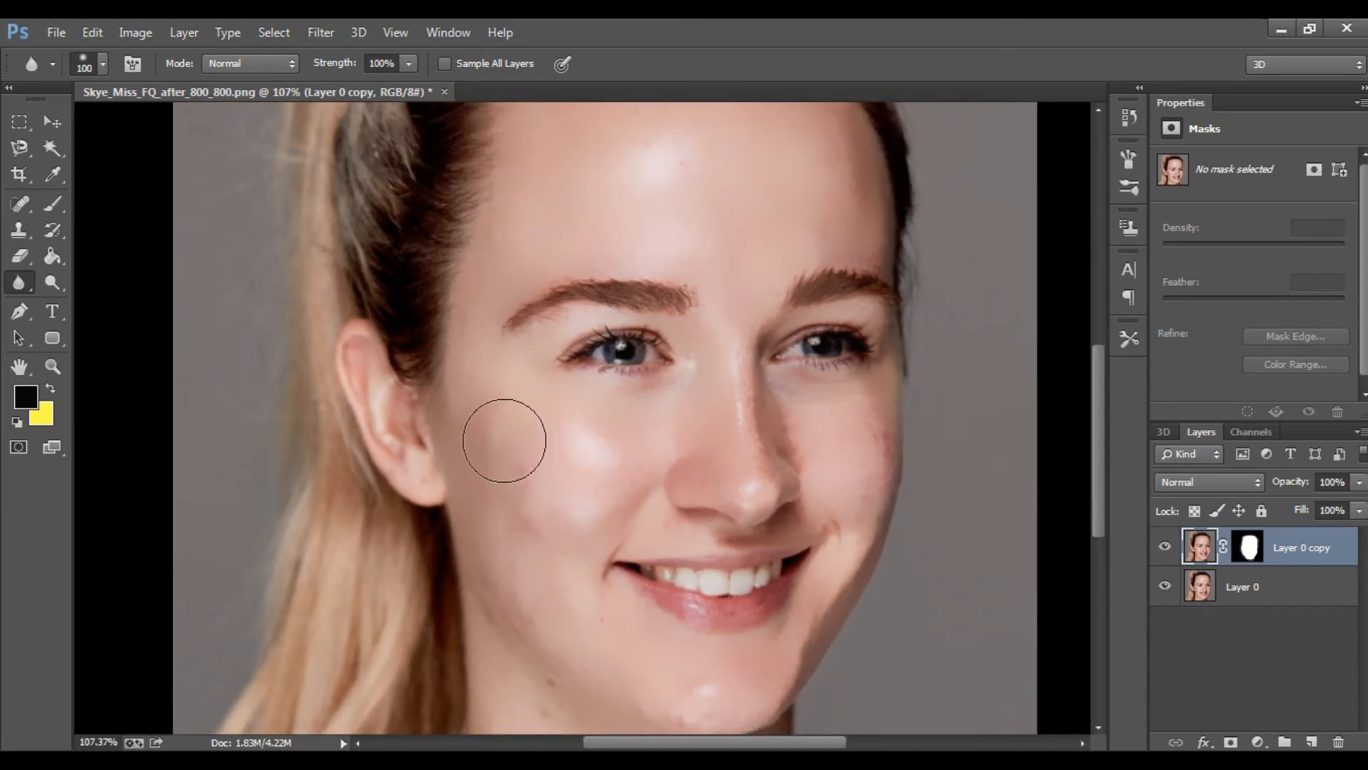
Step: Reduce the Blur brush to size 70 and smooth the skin on the cheek beside the ear and along the nose
scroll(638, 666, down, 1)
key(bracketleft)
key(bracketleft)
key(bracketleft)
mouse_move(480, 384)
mouse_down()
mouse_move(500, 411)
mouse_move(510, 492)
mouse_move(540, 507)
mouse_move(535, 458)
mouse_up()
mouse_move(702, 424)
mouse_down()
mouse_move(728, 393)
mouse_move(750, 369)
mouse_move(767, 380)
mouse_move(743, 351)
mouse_move(755, 438)
mouse_up()
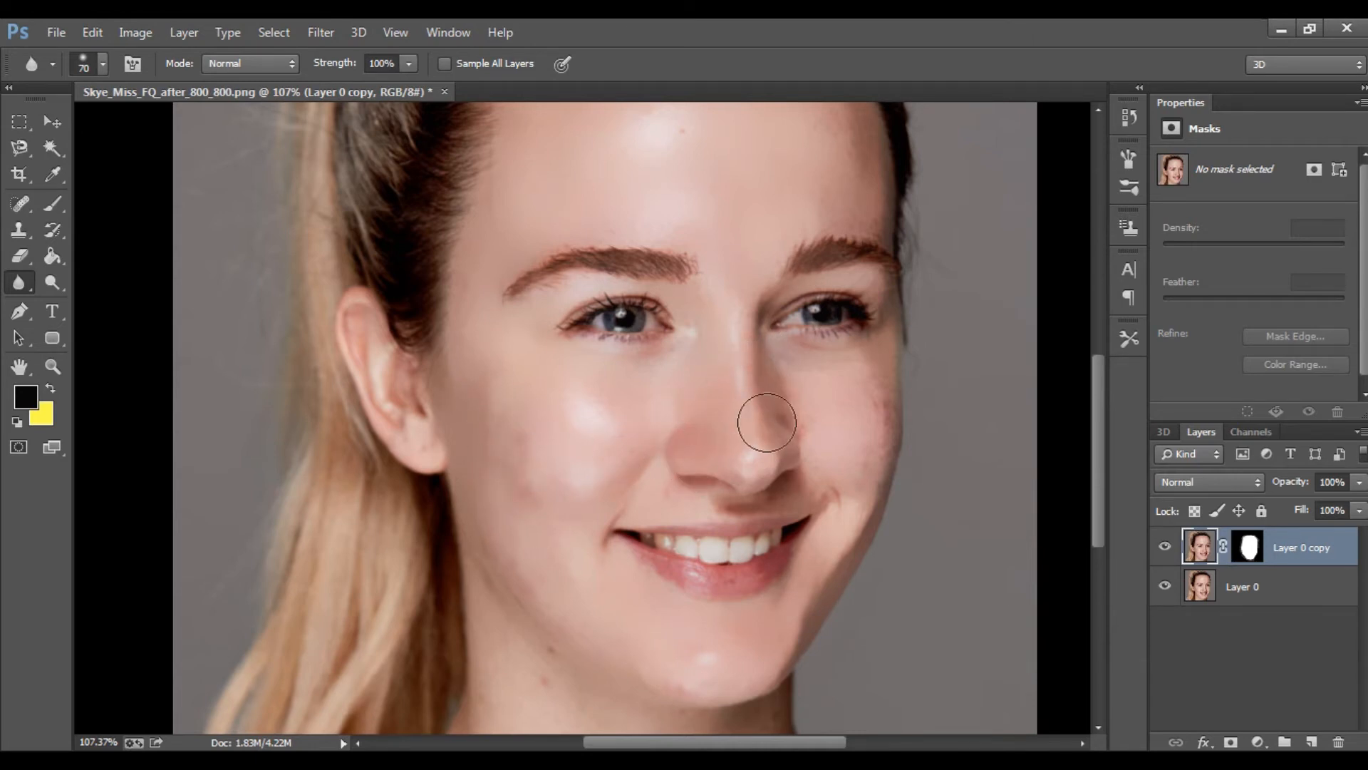
Step: Reduce the Blur brush to size 45 and smooth the nose and the reddish spots on the far cheek
key(bracketleft)
key(bracketleft)
key(bracketleft)
key(bracketleft)
key(bracketleft)
scroll(516, 427, up, 3)
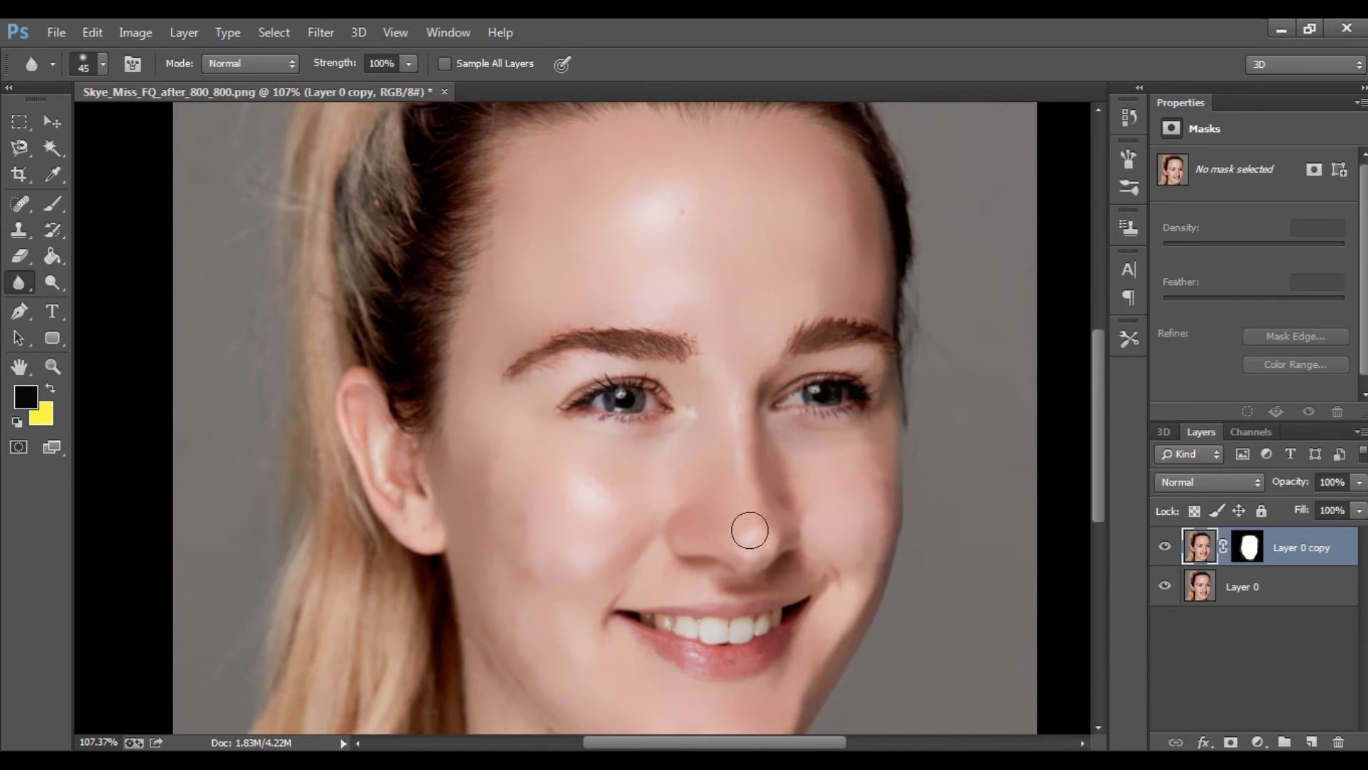
scroll(516, 476, down, 2)
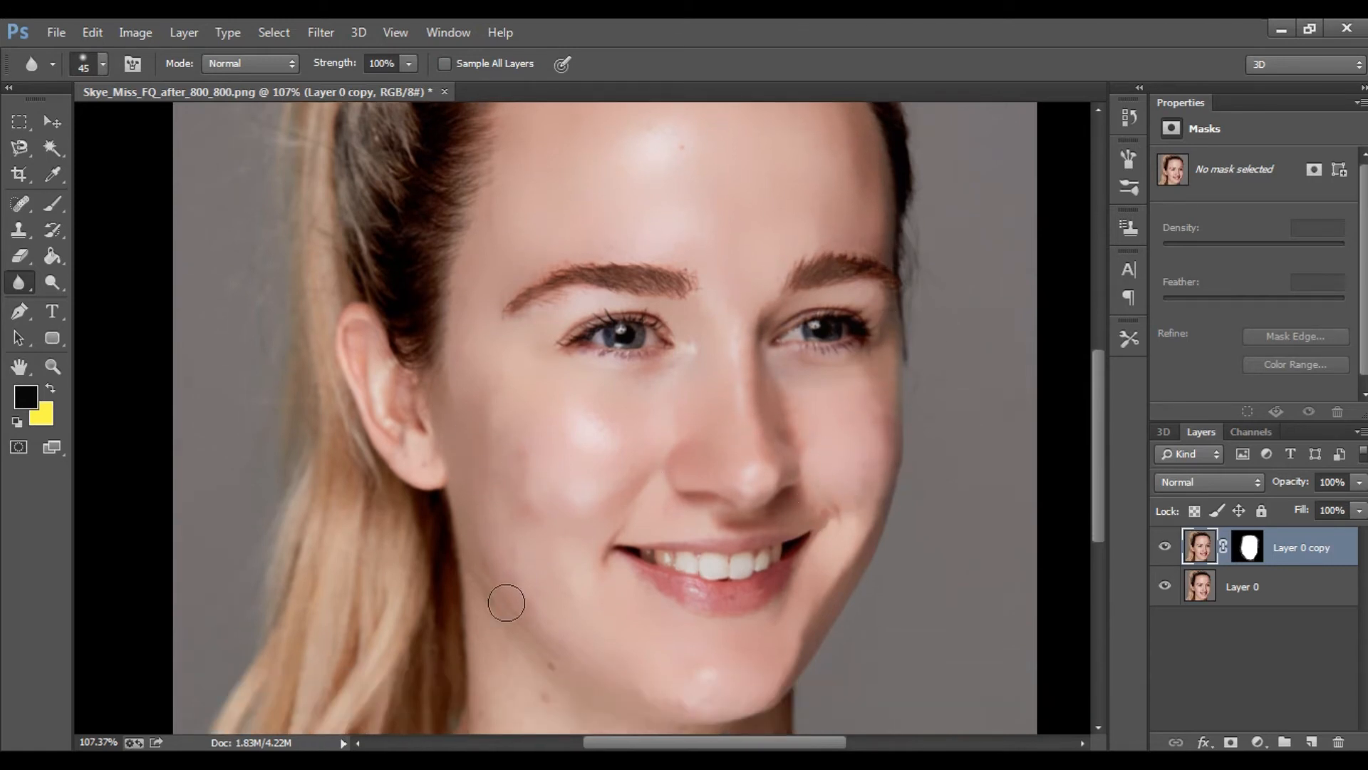
Step: Enlarge the Blur brush to size 60 and smooth the remaining uneven skin on the lower cheek and chin
scroll(589, 506, right, 1)
scroll(589, 507, down, 5)
key(bracketright)
key(bracketright)
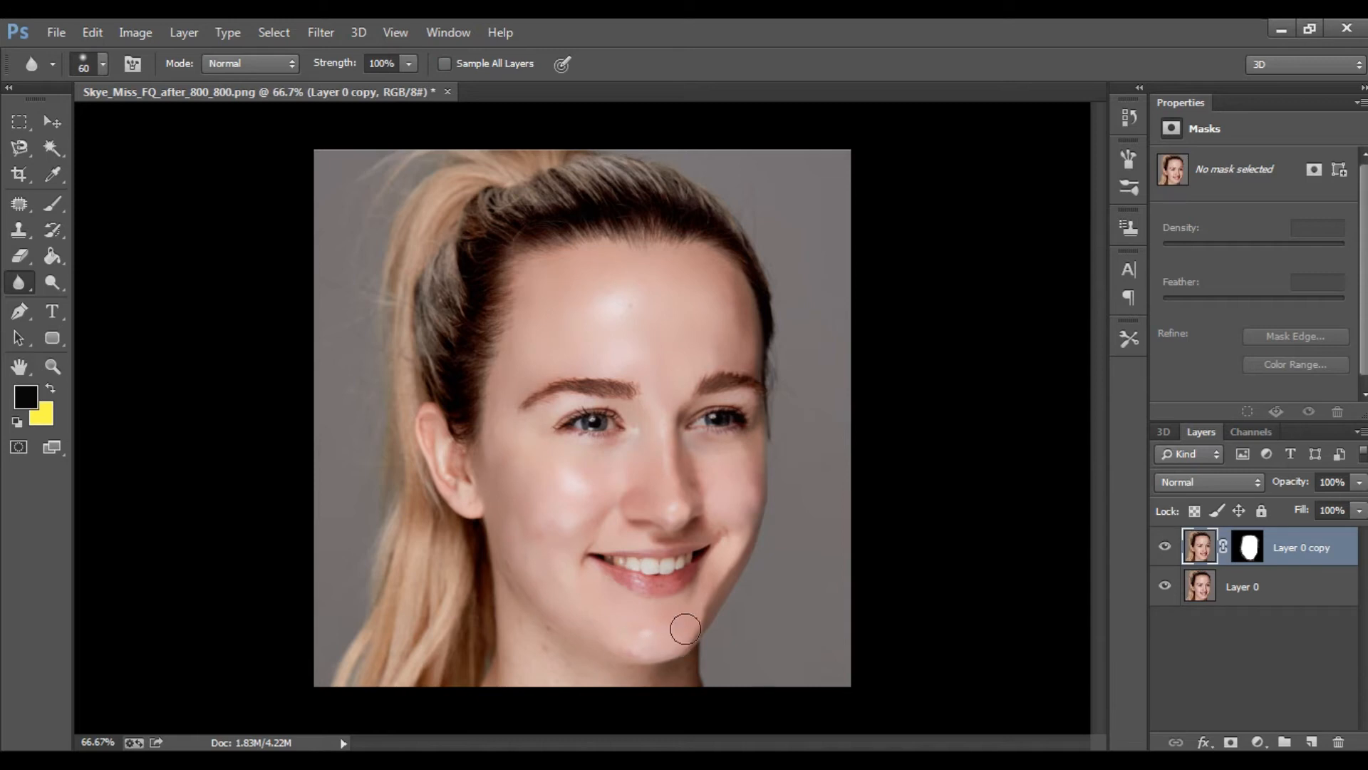
scroll(499, 541, down, 1)
scroll(476, 551, up, 1)
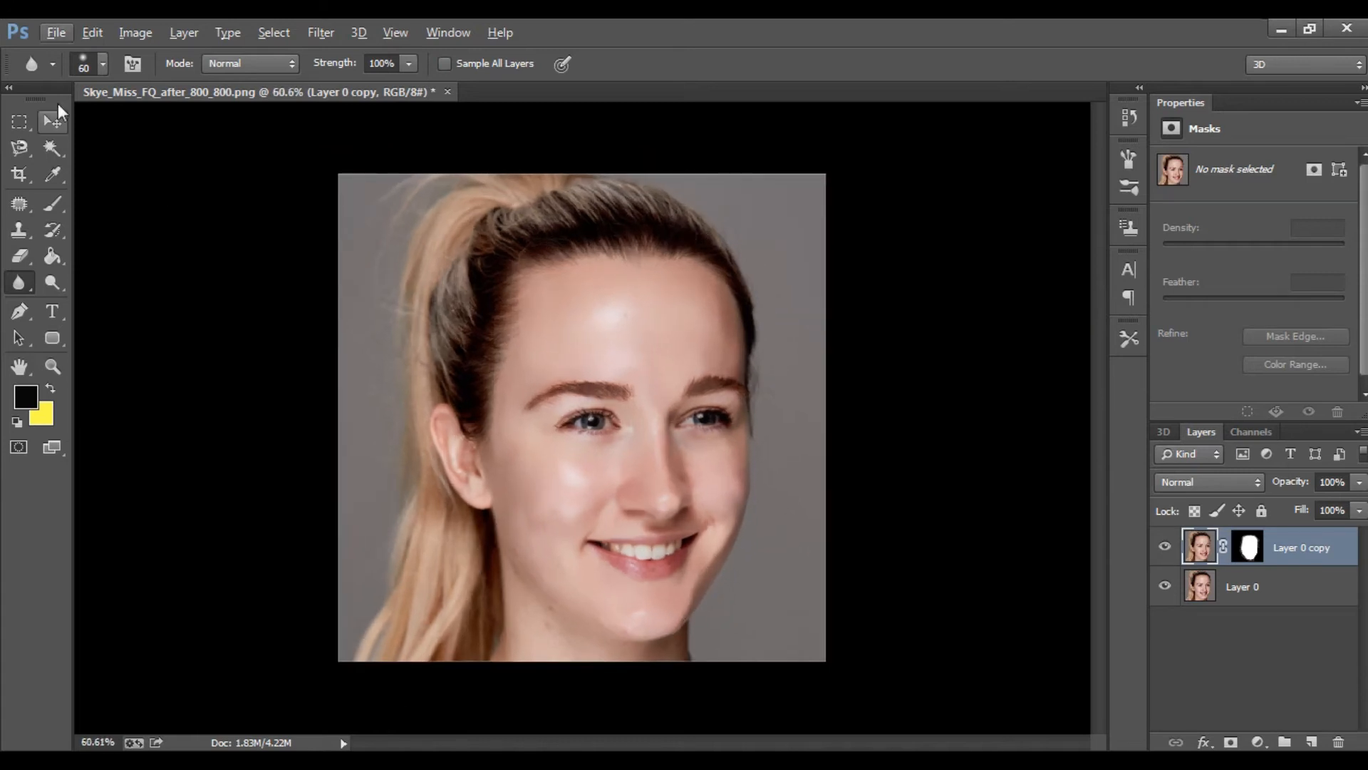
Step: Remove the small spot in the middle of the forehead with a content-aware Spot Healing Brush at size 15
click(45, 121)
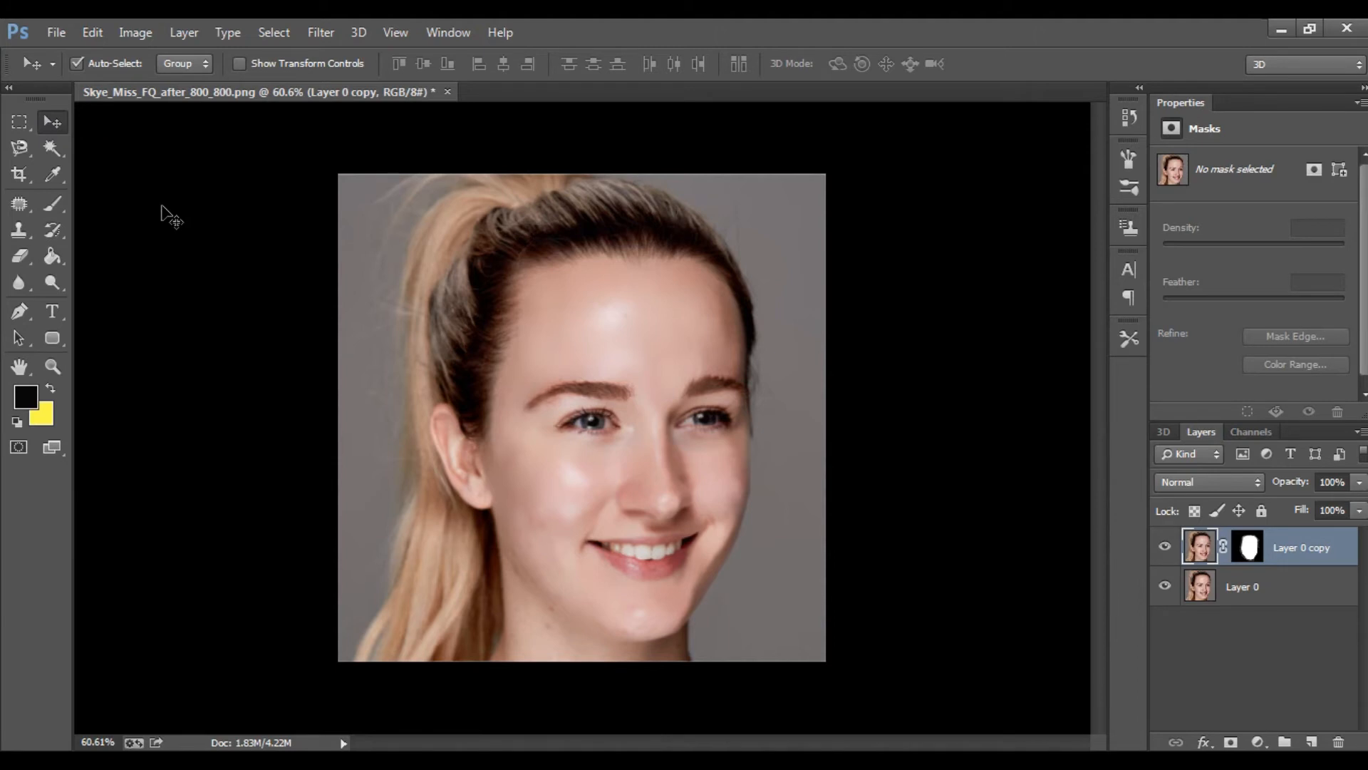
right_click(23, 198)
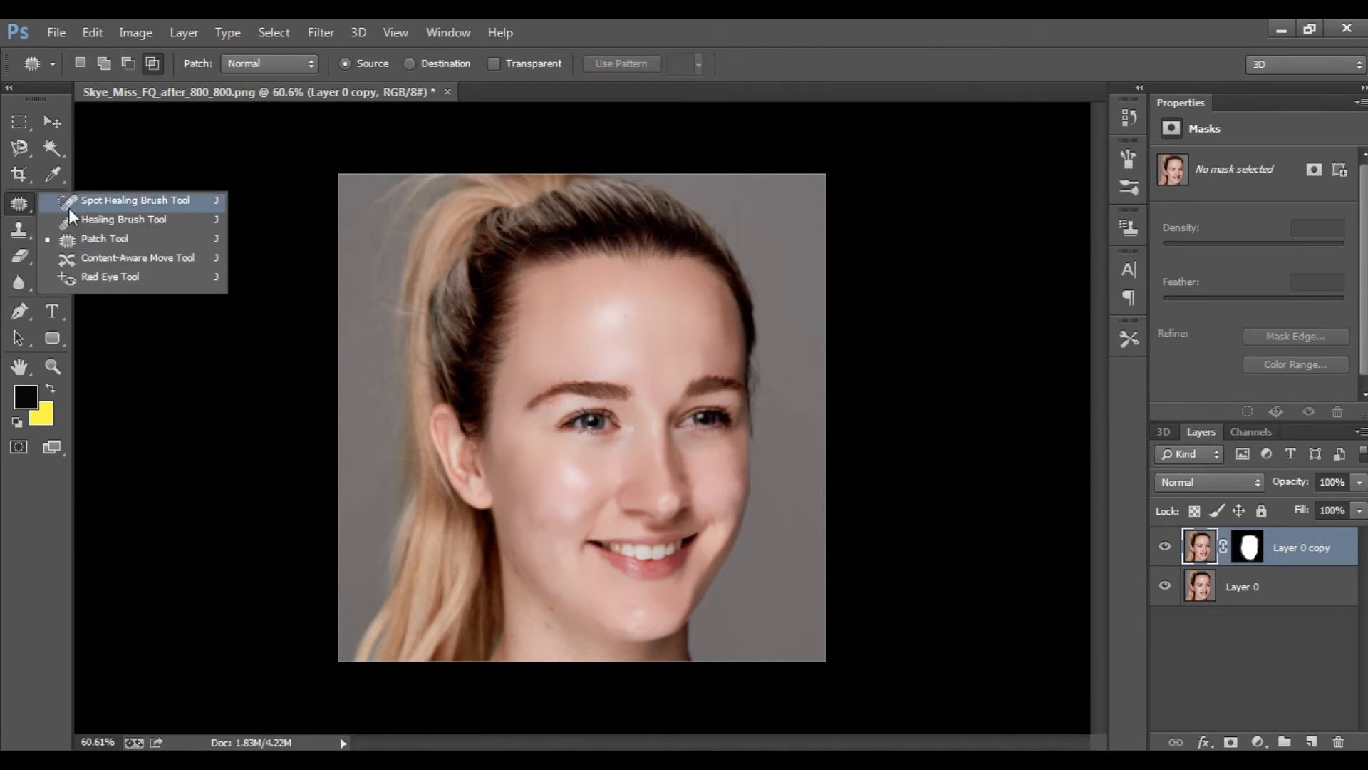
click(77, 203)
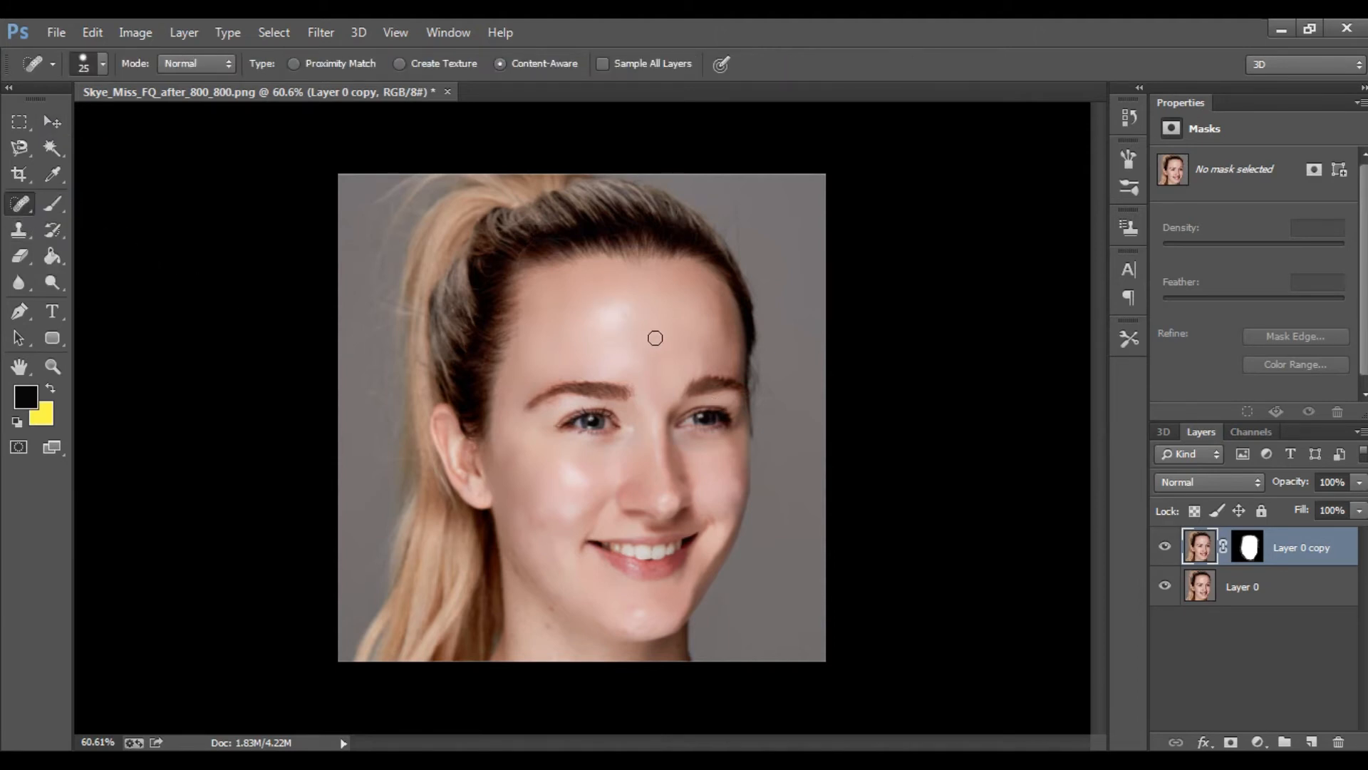
scroll(642, 337, up, 6)
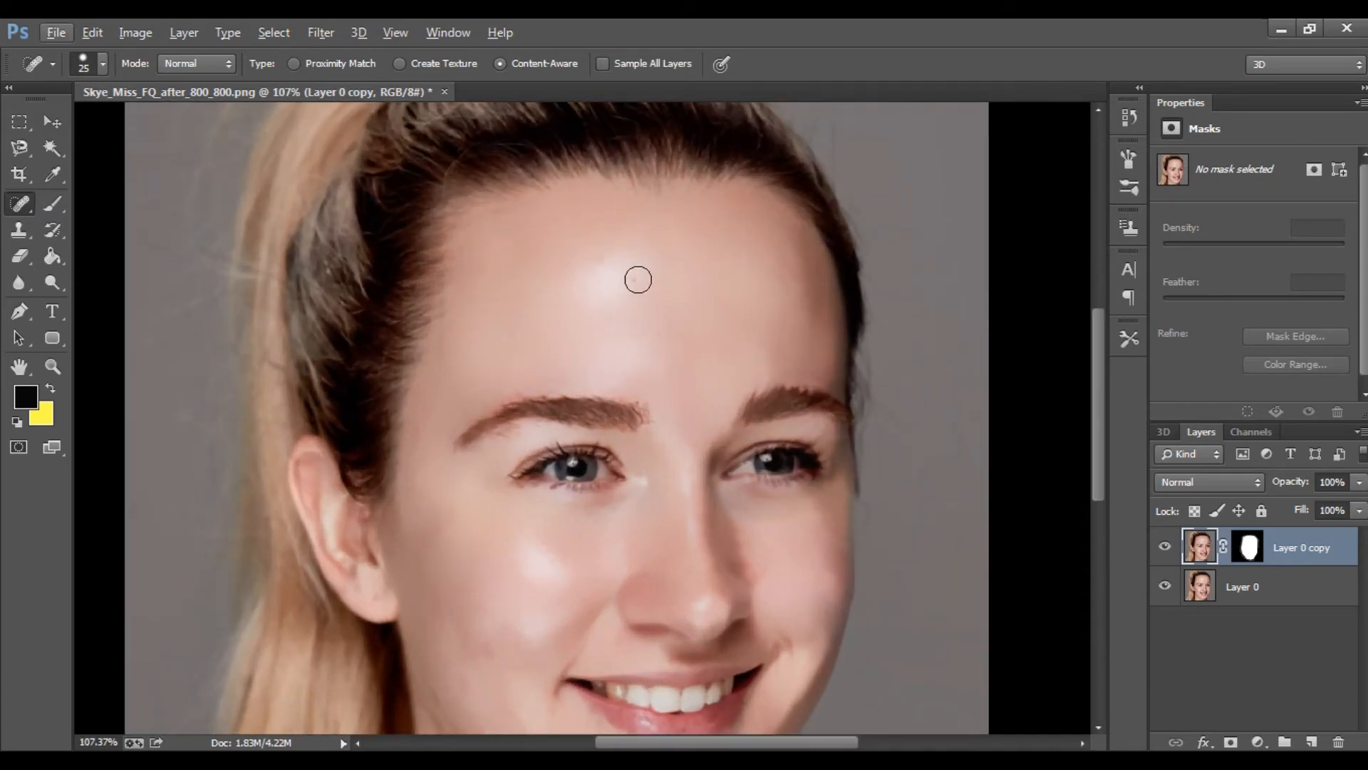
key(bracketleft)
click(634, 277)
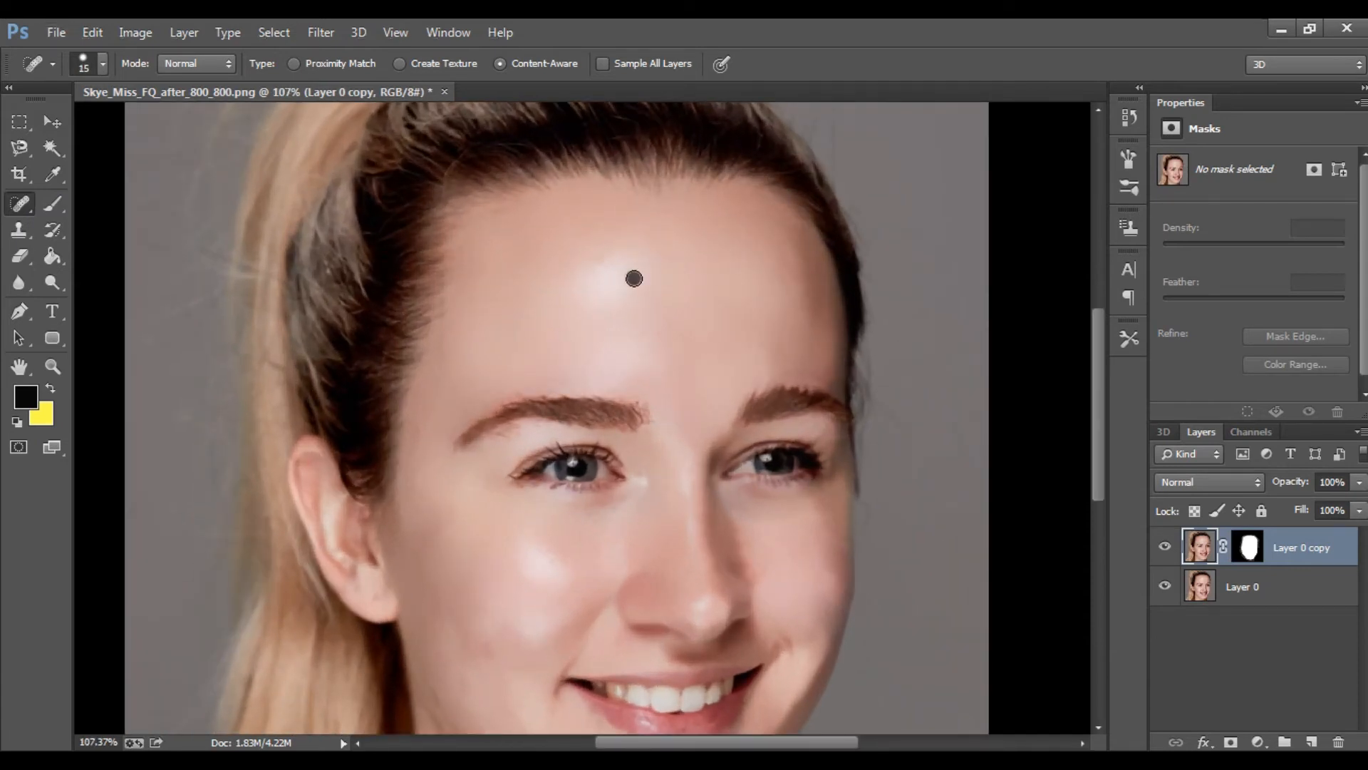
scroll(639, 345, down, 5)
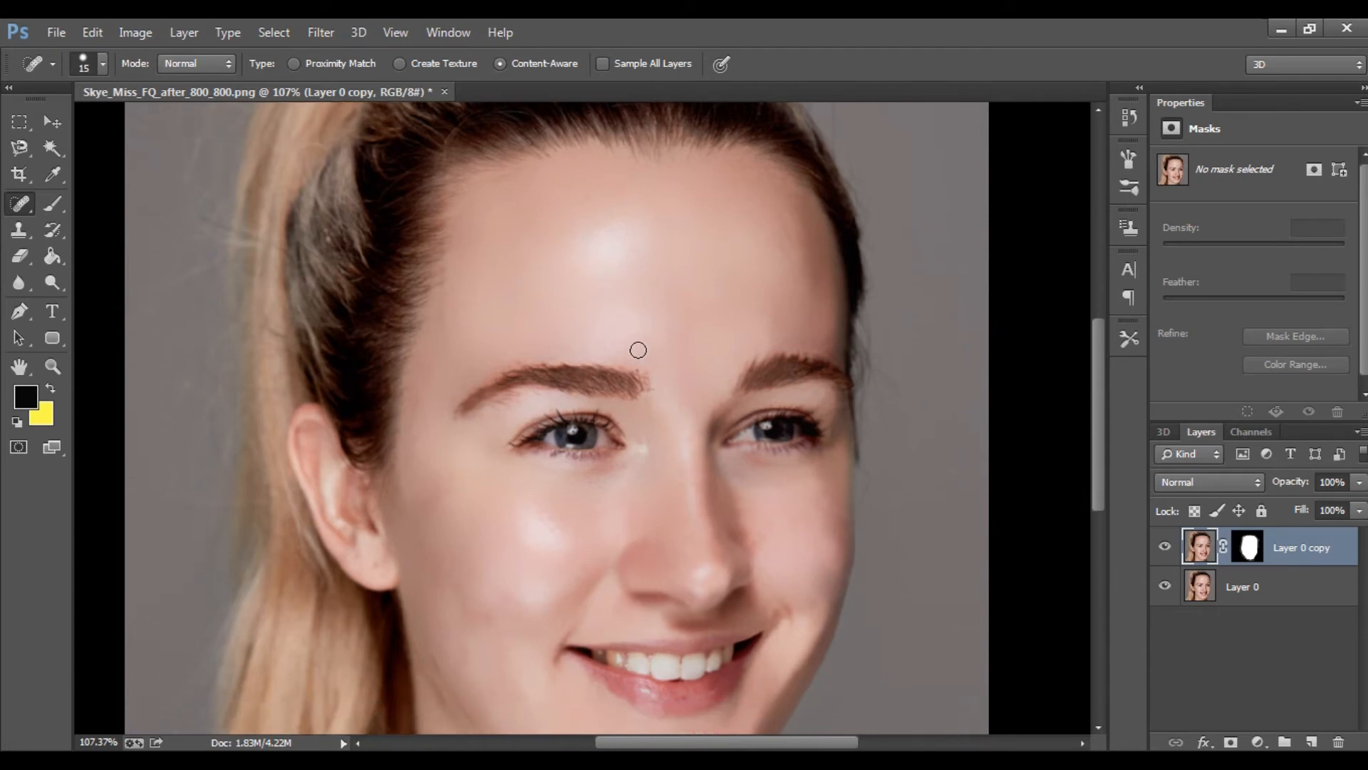
scroll(639, 367, down, 1)
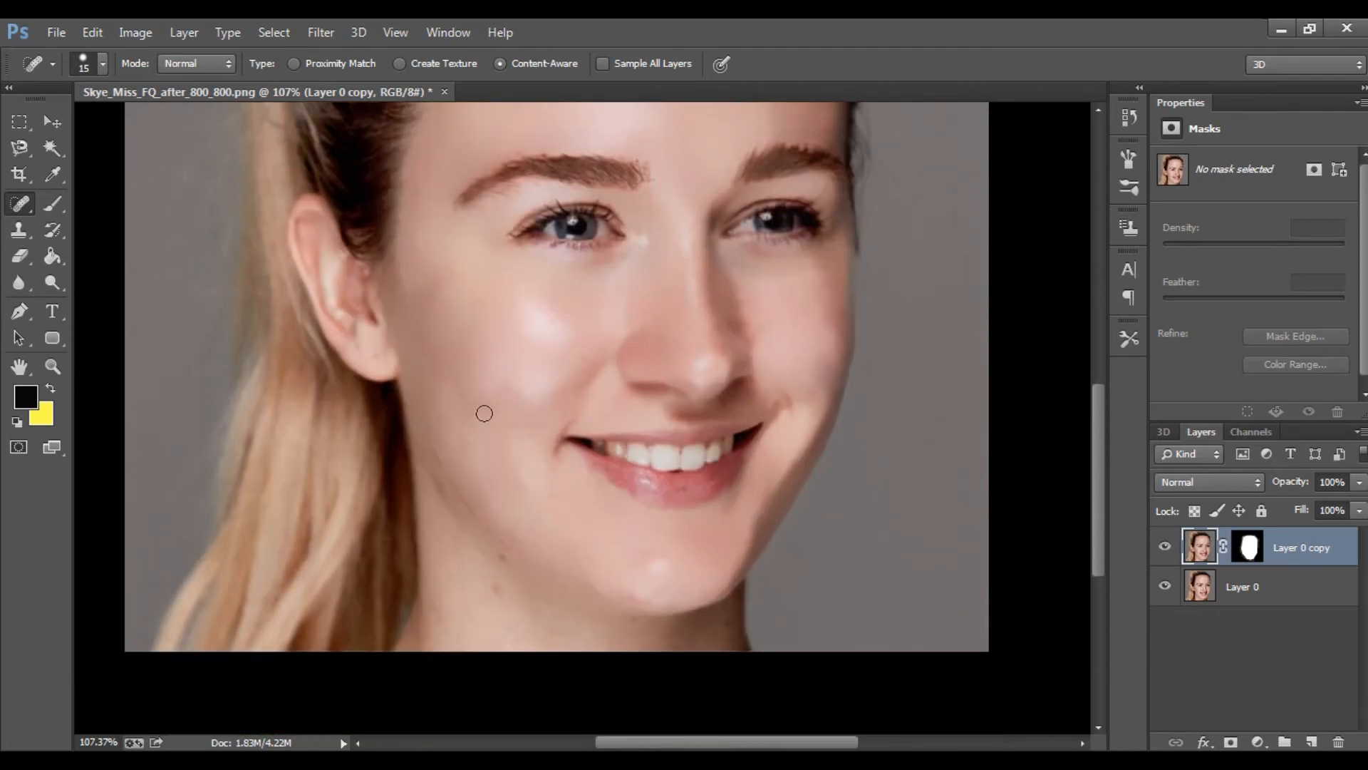
Step: Heal the remaining spots on the masked layer's cheek and chin, and those along the jaw and neck on Layer 0
click(523, 468)
click(634, 599)
click(1235, 592)
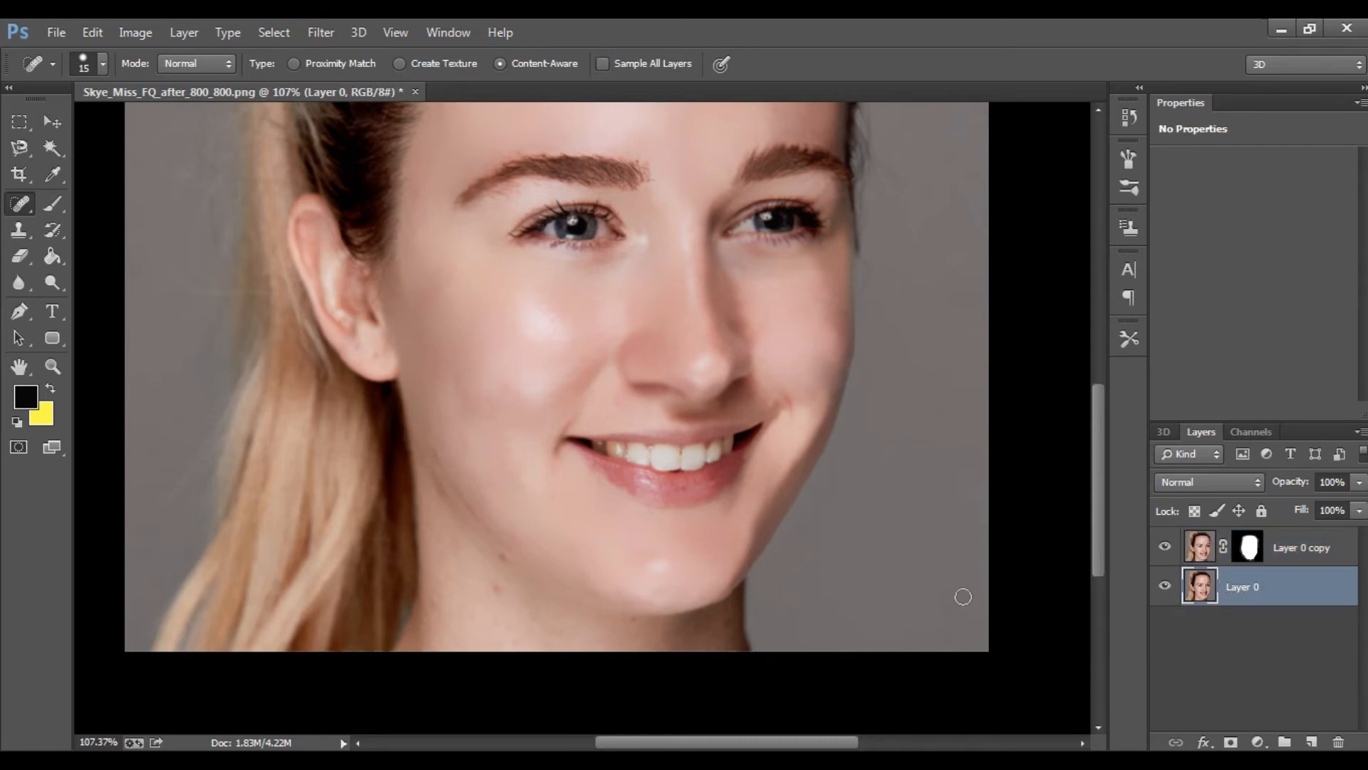
click(503, 556)
click(634, 623)
alt+scroll(571, 565, down, 3)
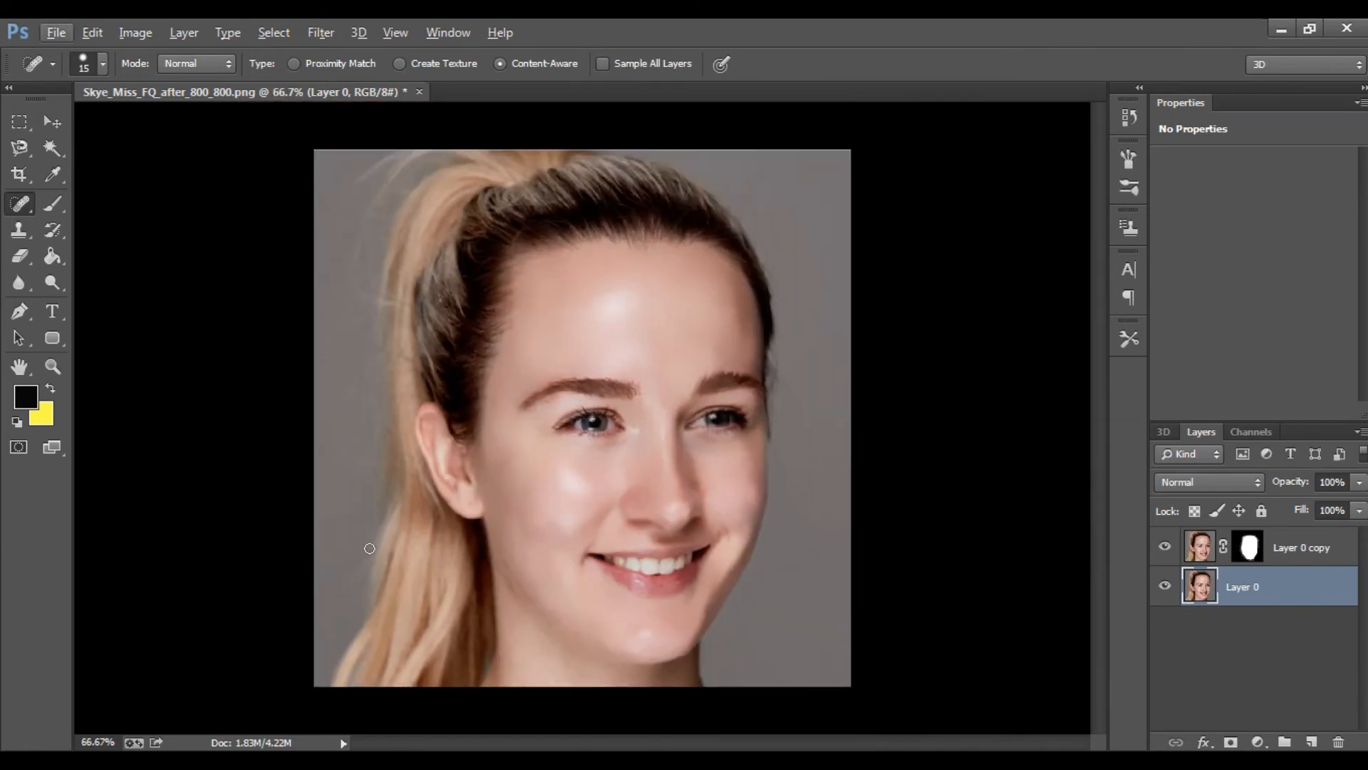
click(52, 122)
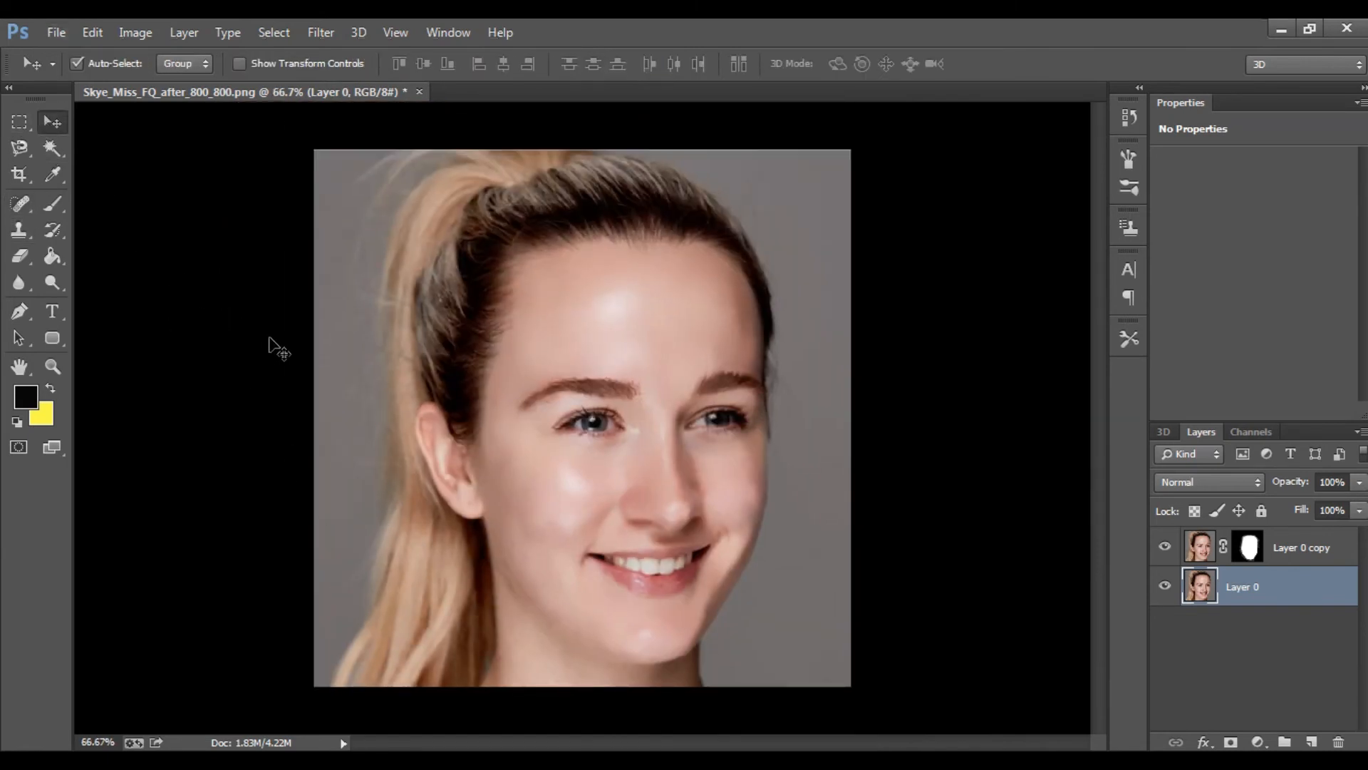
key(j)
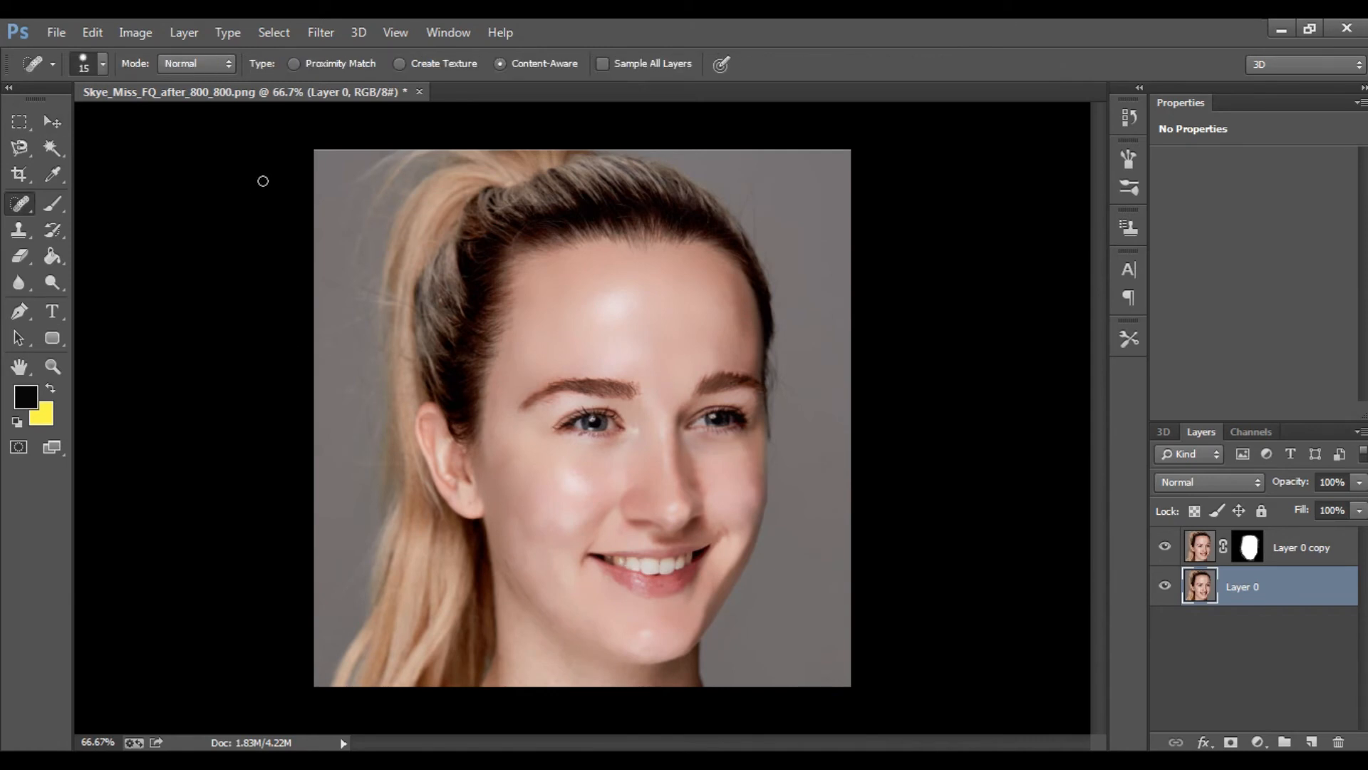
Step: Add 1.3% monochromatic noise with Gaussian distribution to the image of Layer 0 copy
click(1196, 554)
click(314, 36)
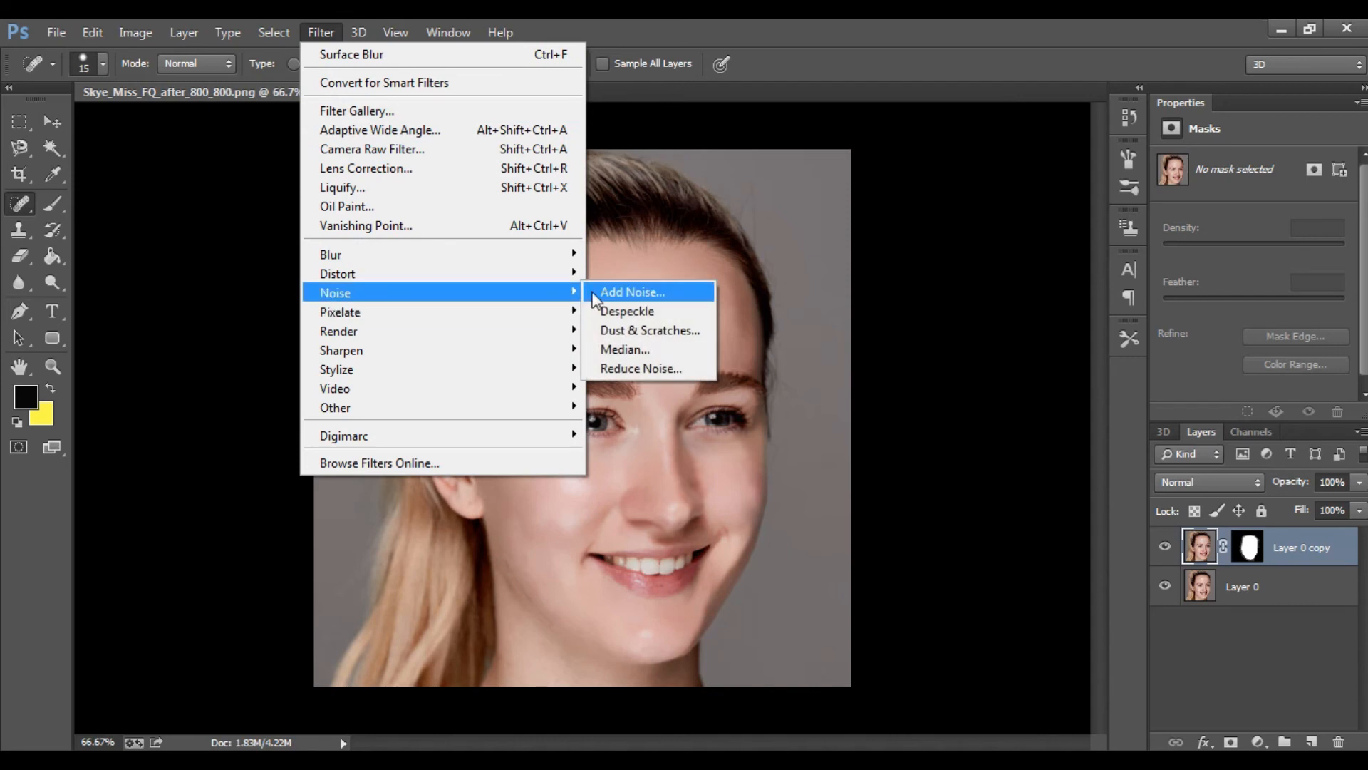
click(602, 293)
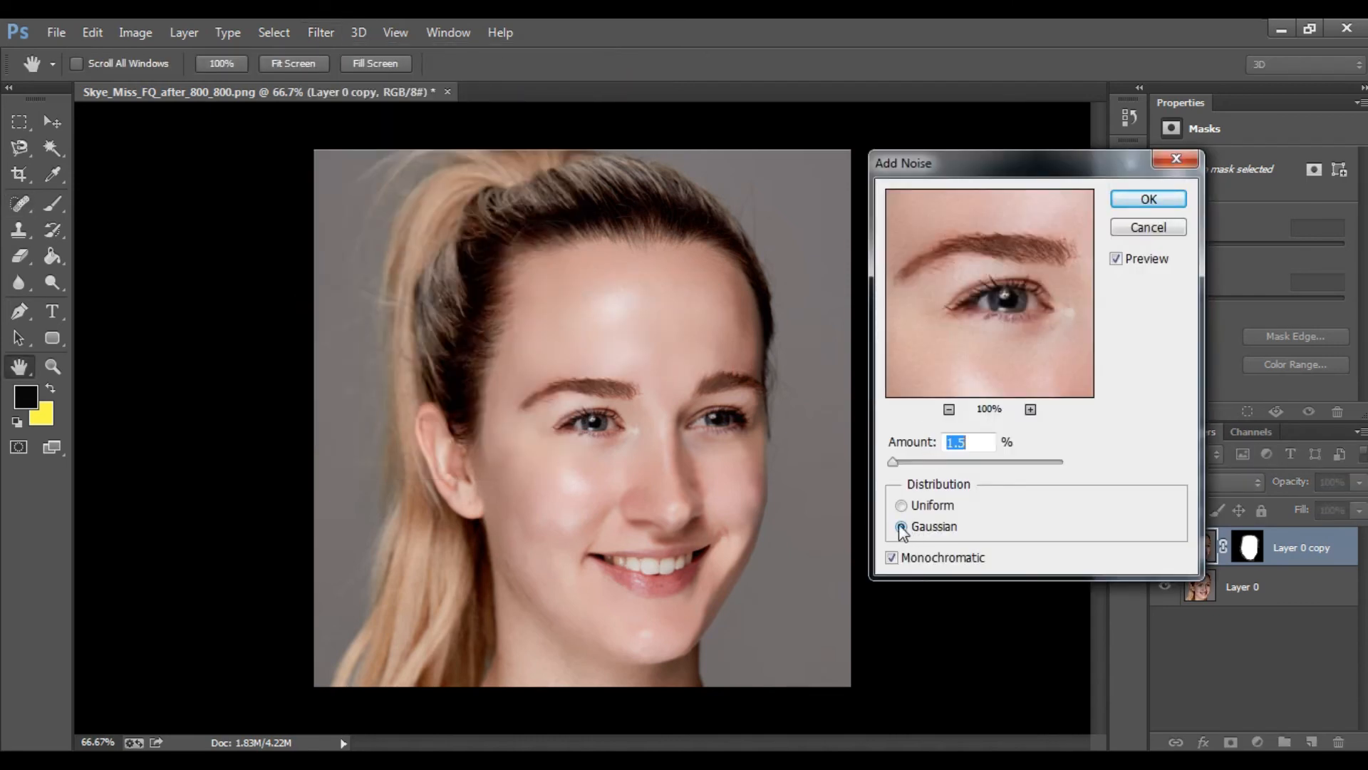
click(892, 555)
drag(999, 348, 956, 298)
drag(893, 462, 895, 463)
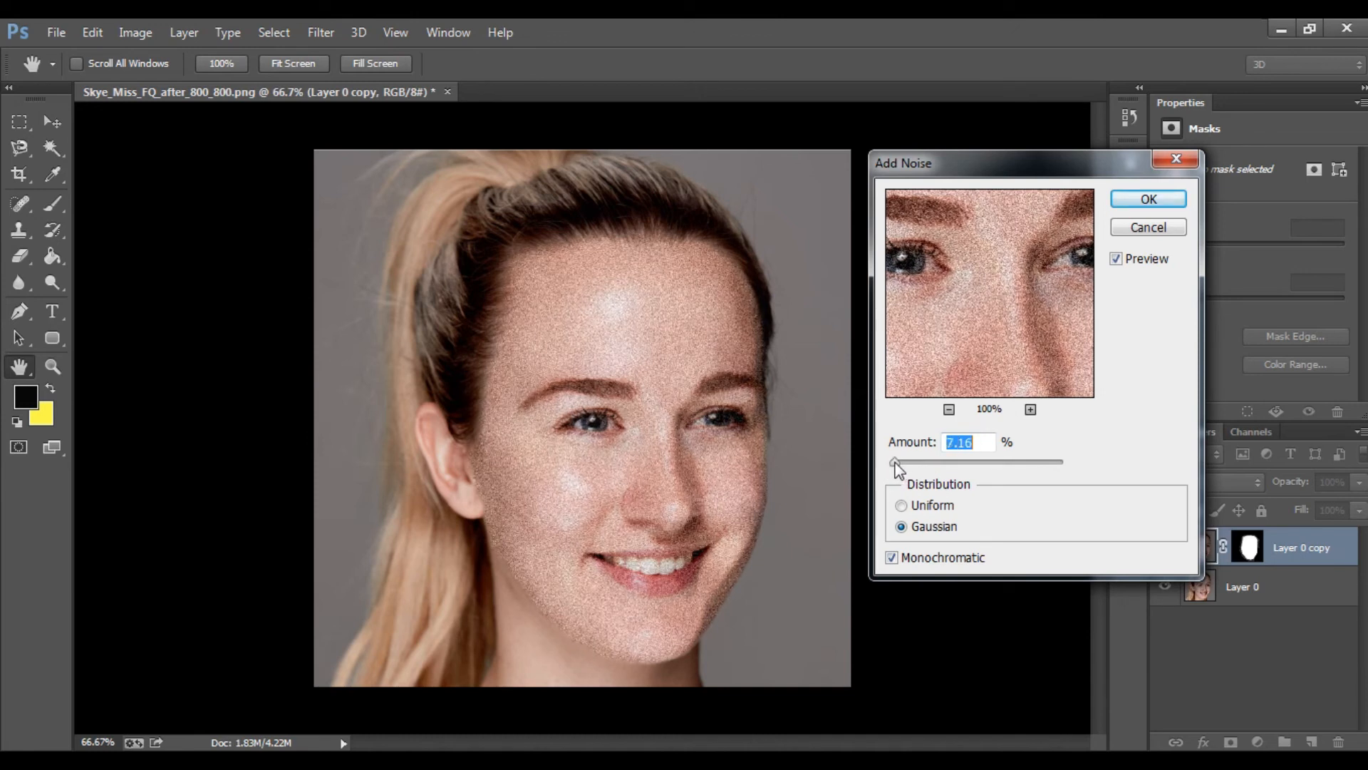
drag(894, 462, 892, 462)
text(2)
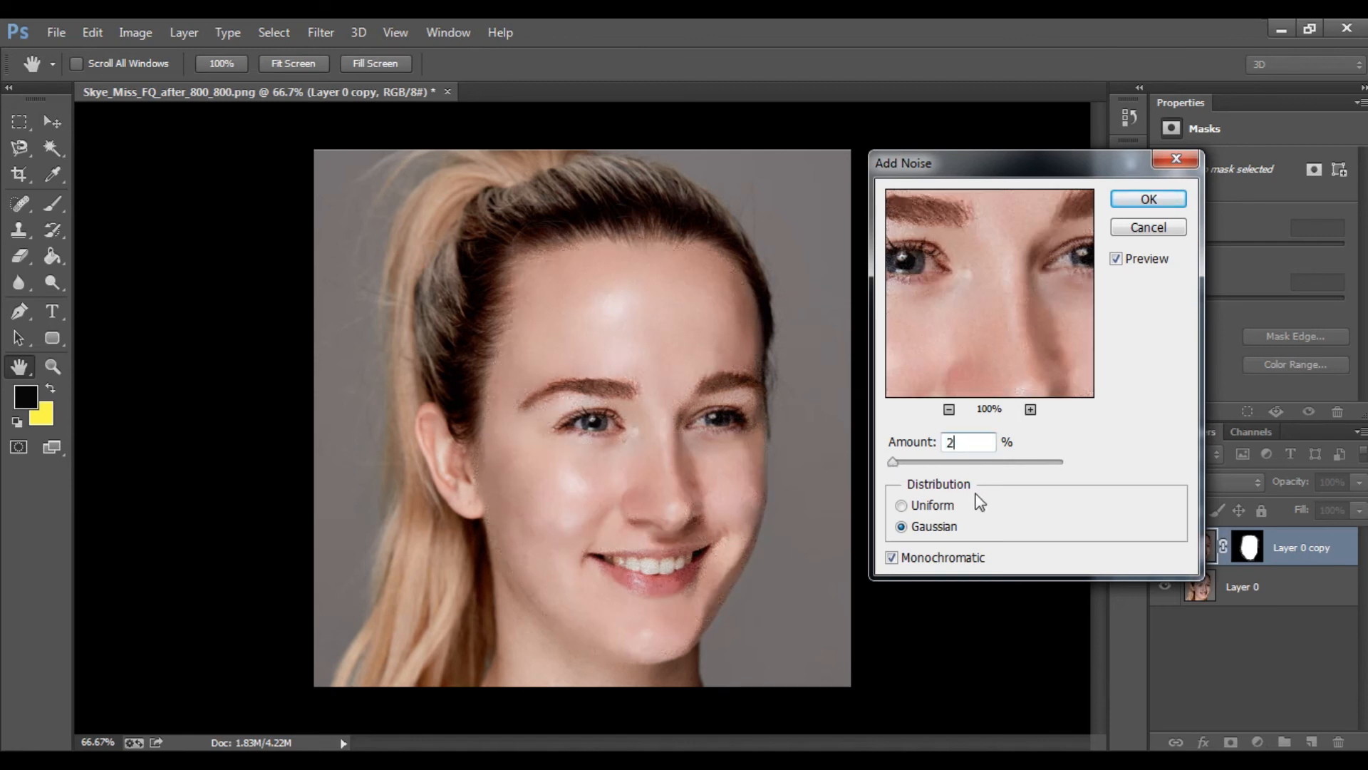
key(BackSpace)
text(1.3)
click(1125, 202)
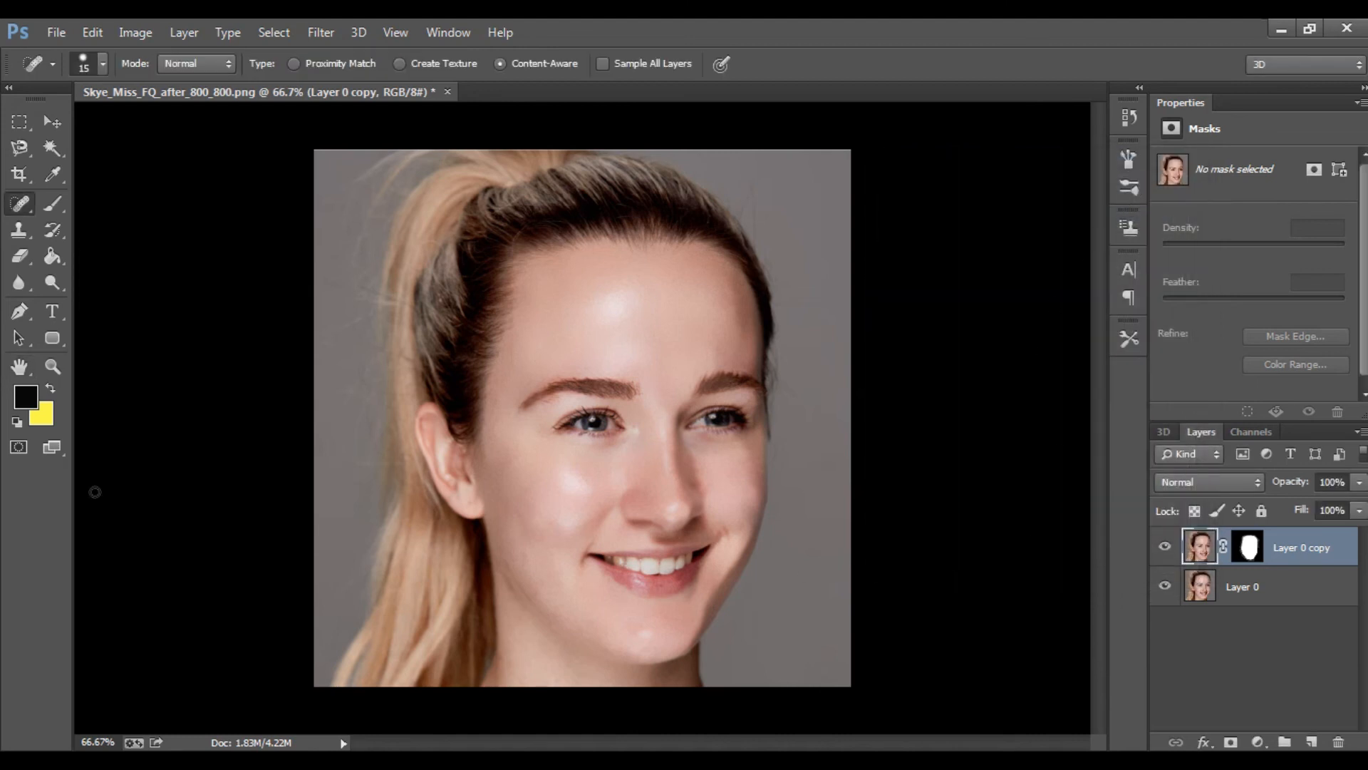
Step: Compare the portrait before and after retouching by repeatedly hiding and showing Layer 0 copy
click(52, 122)
scroll(436, 442, down, 1)
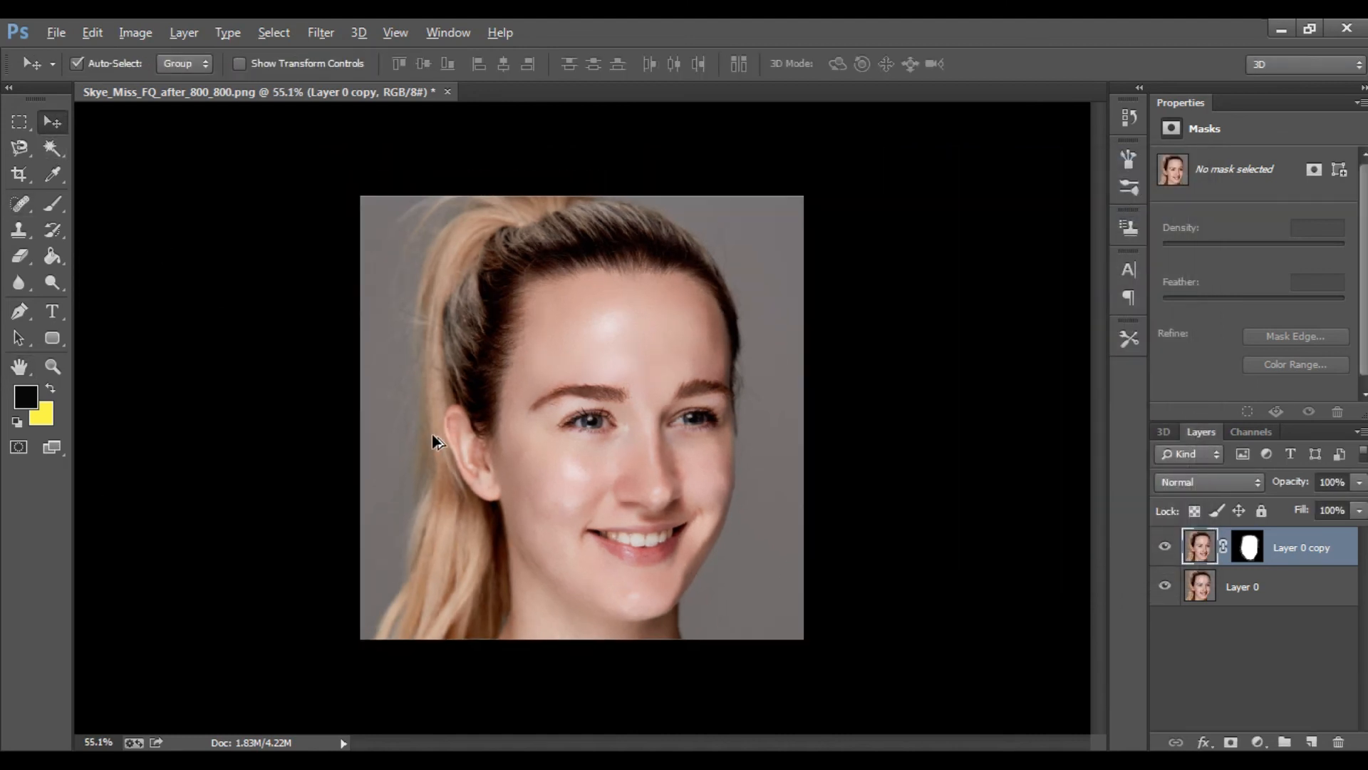
scroll(436, 441, up, 1)
scroll(241, 248, down, 1)
scroll(241, 248, up, 1)
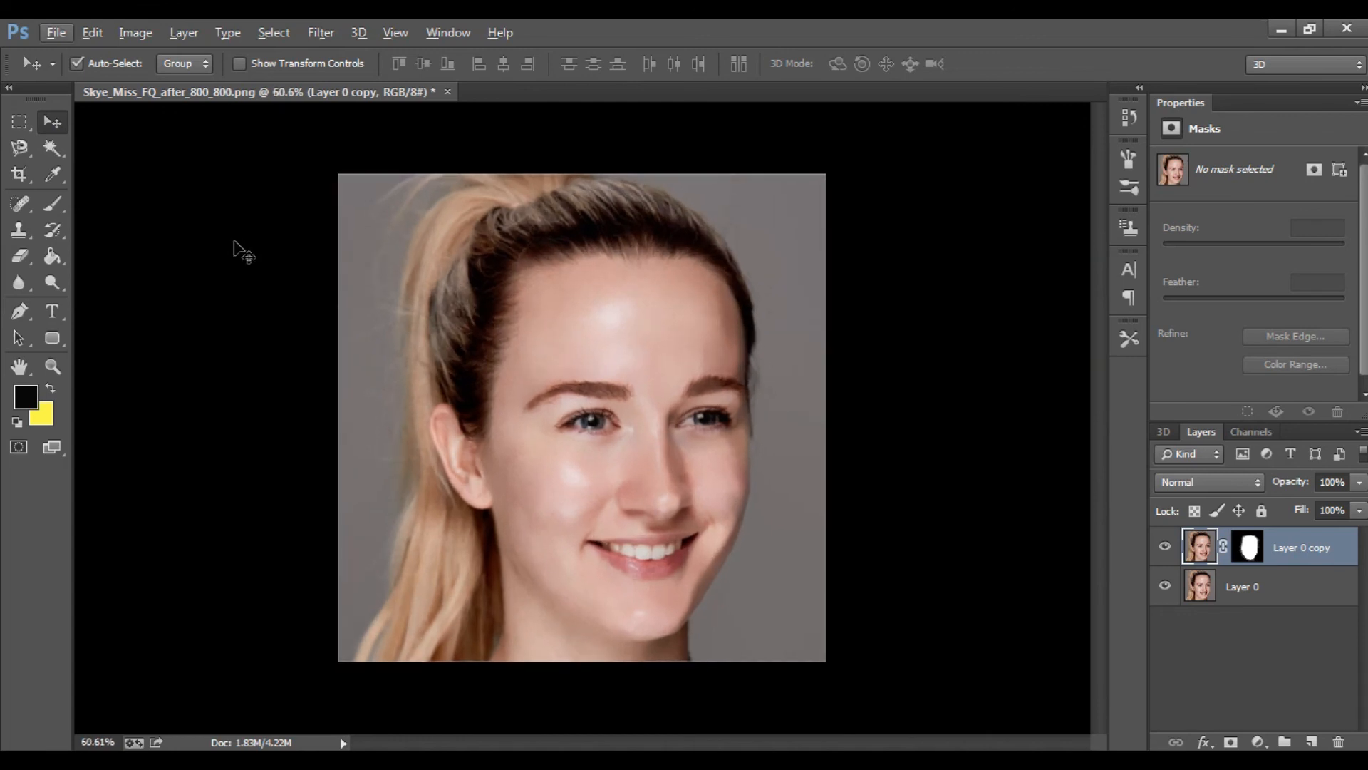
scroll(241, 248, up, 1)
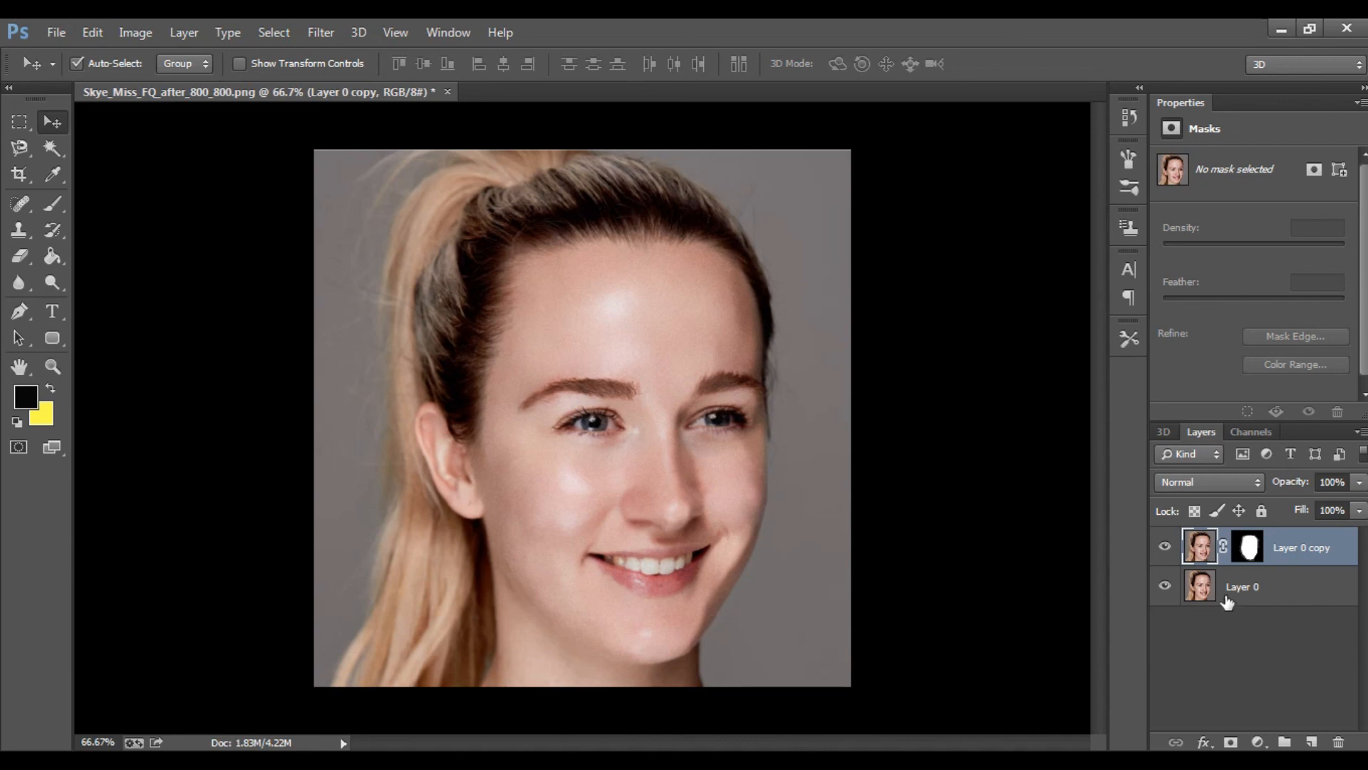
click(1165, 548)
click(1165, 547)
click(1165, 547)
click(1165, 547)
click(1165, 548)
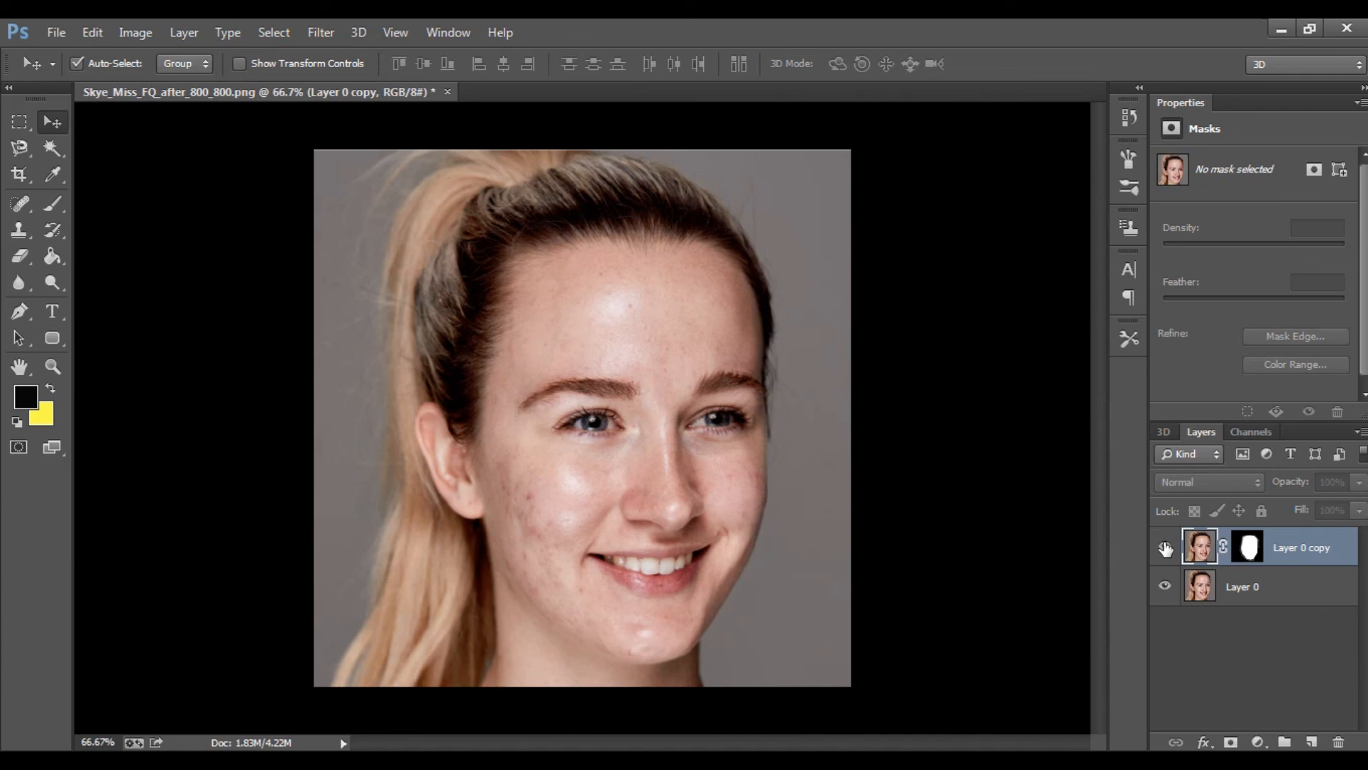